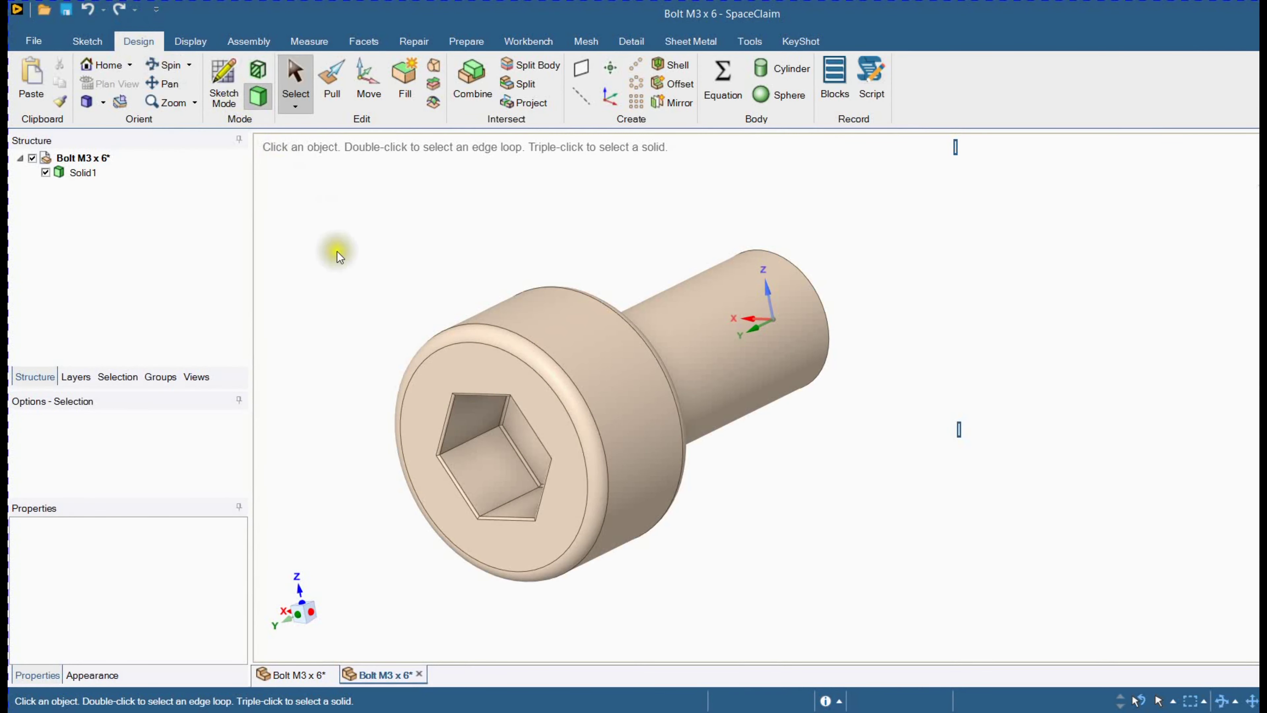
- Remove the hexagonal socket from the bolt head by selecting its whole depression feature from its bottom face
left_click(337, 253)
scroll(413, 489, "up", 4)
scroll(435, 442, "down", 4)
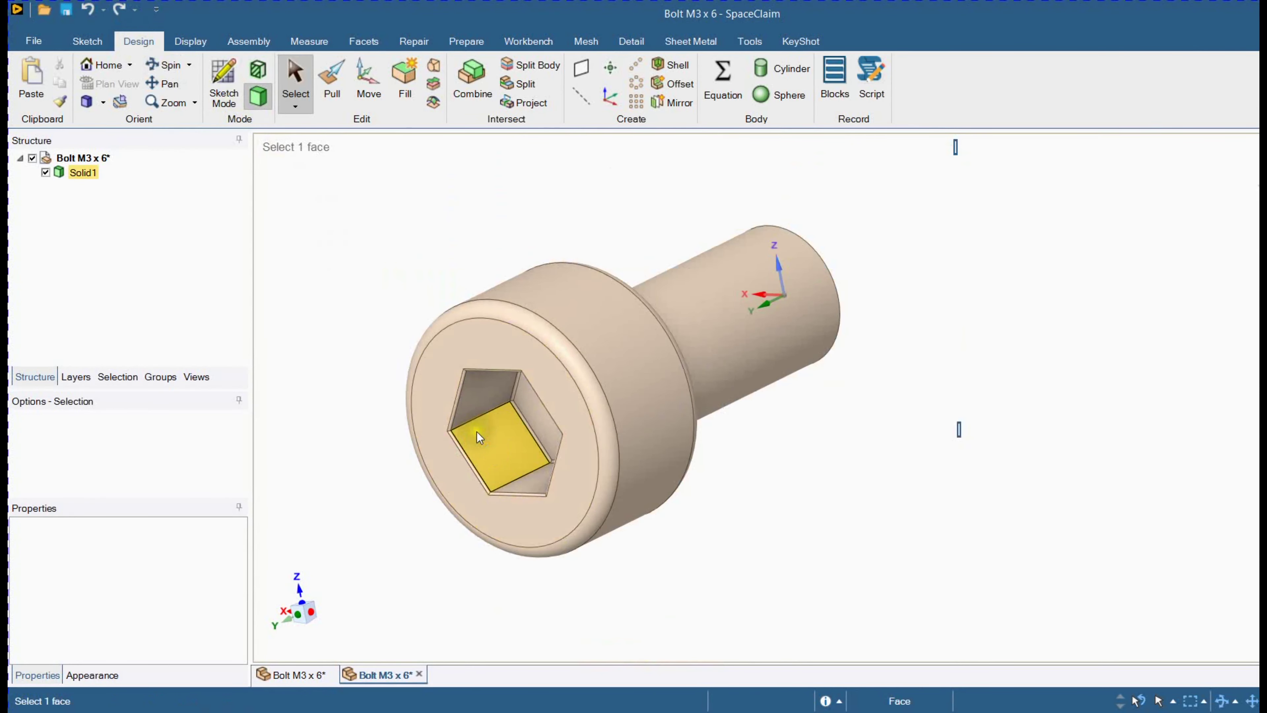
middle_click_drag(477, 432, 528, 377)
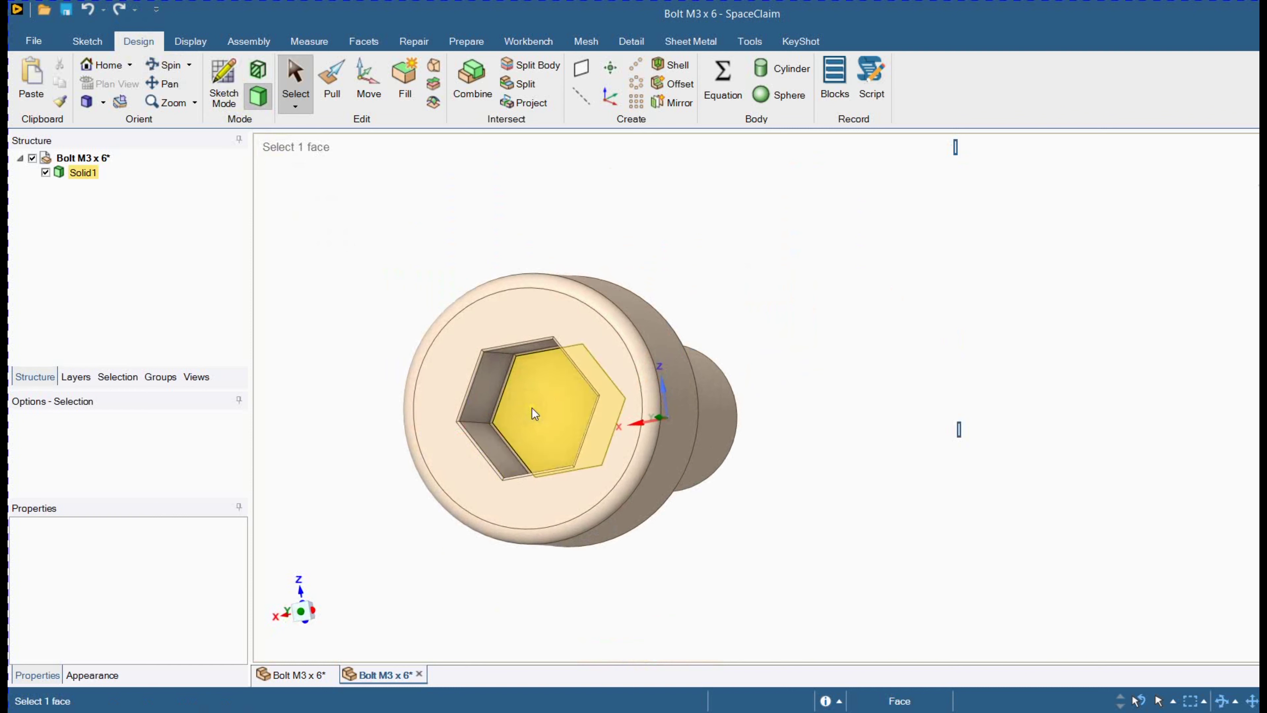
left_click(534, 412)
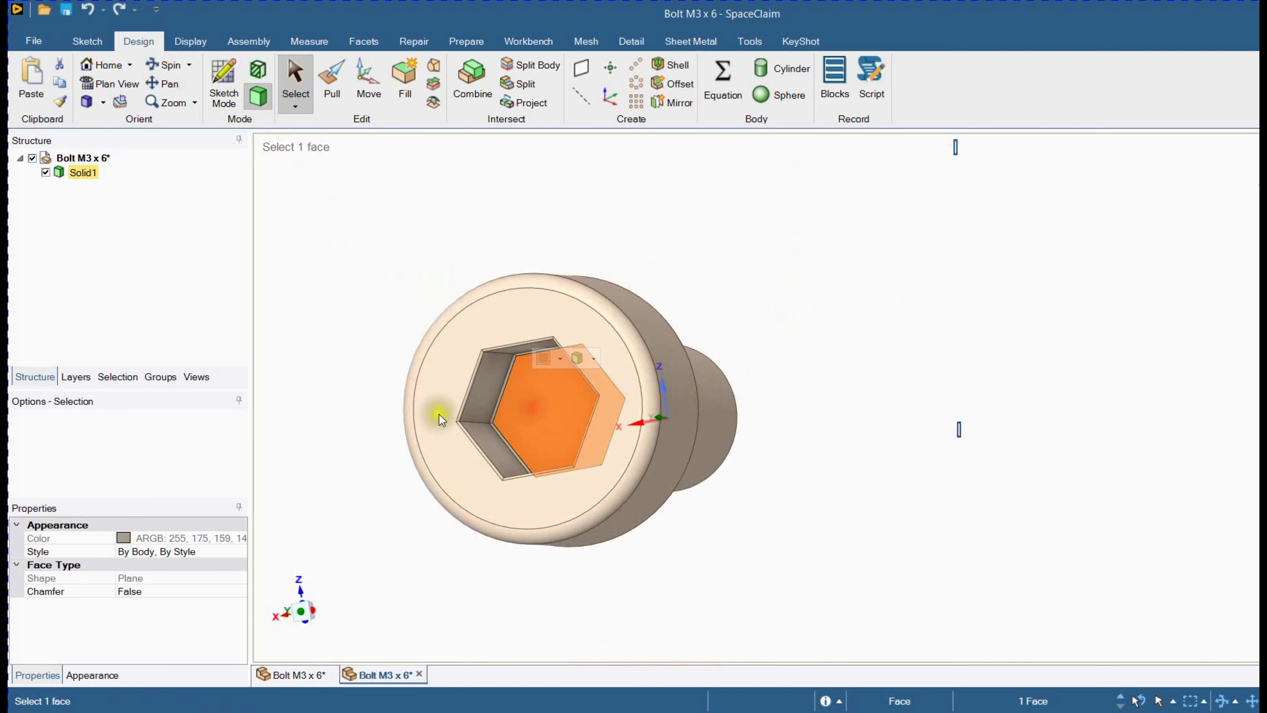
left_click(105, 380)
left_click(86, 217)
scroll(371, 354, "up", 2)
middle_click_drag(372, 354, 327, 343)
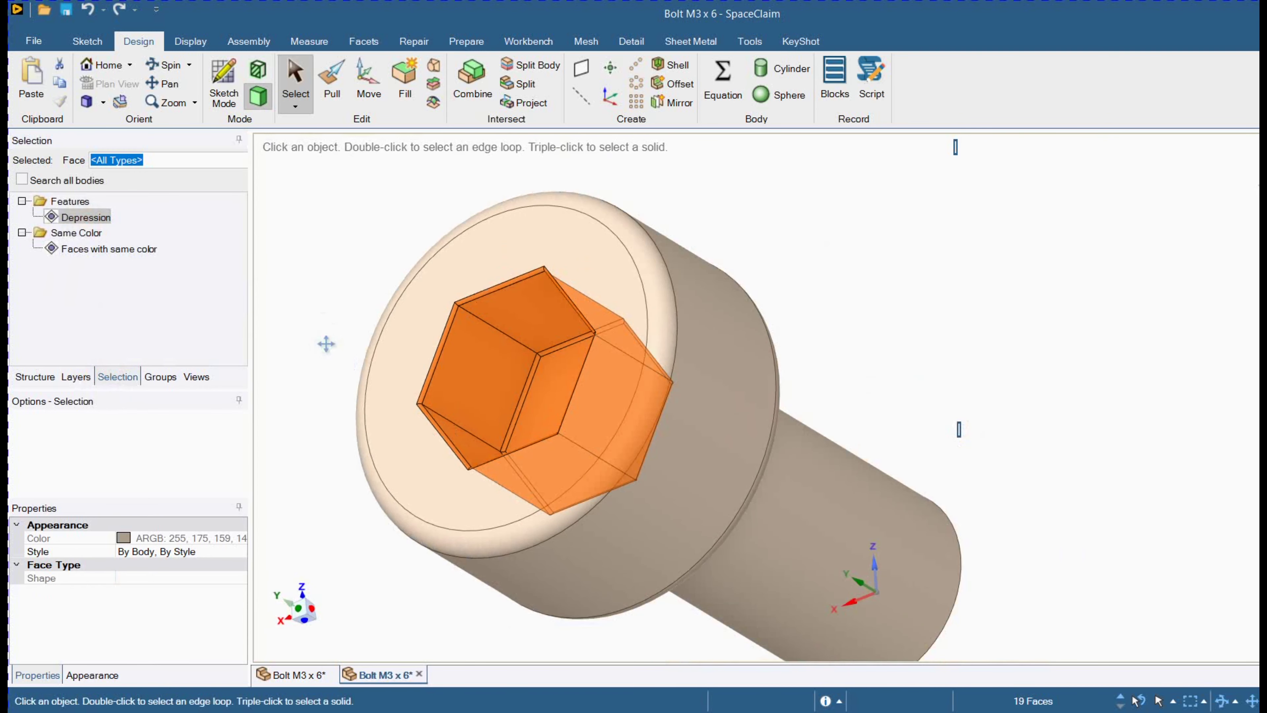
key("Delete")
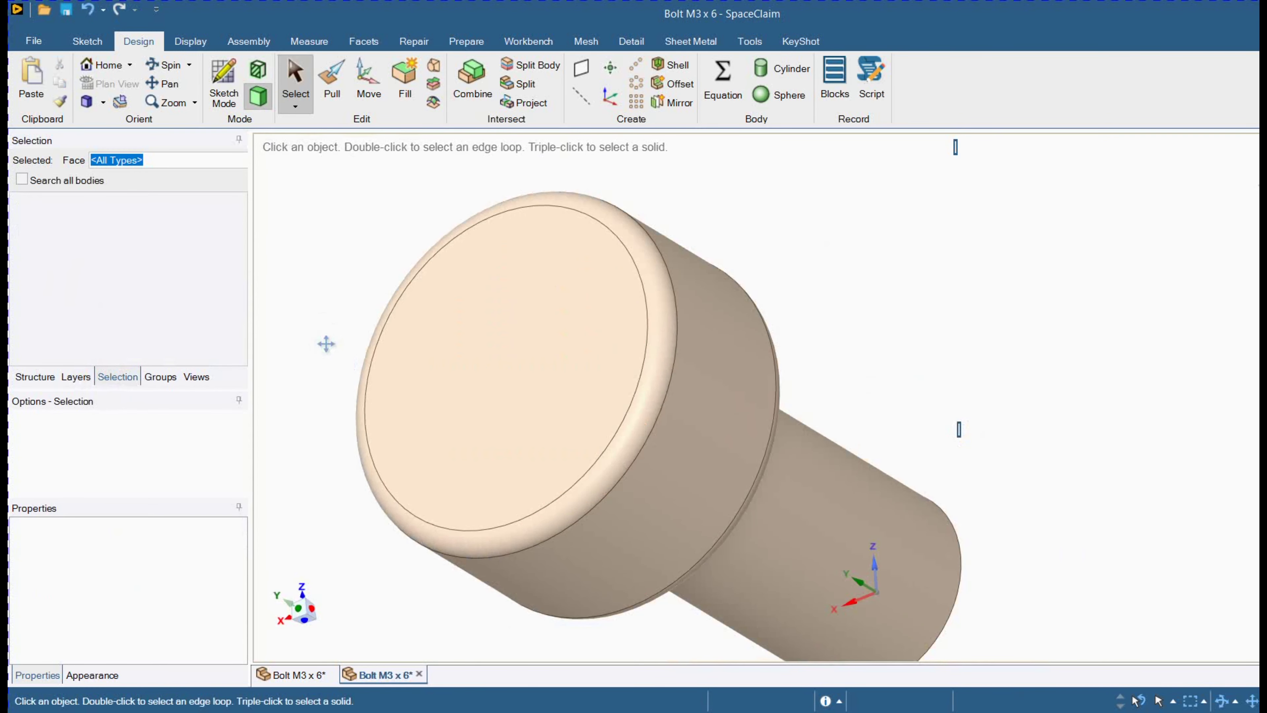
- Delete the rounded faces along the outer and underside edges of the bolt head
left_click(407, 531)
key("Delete")
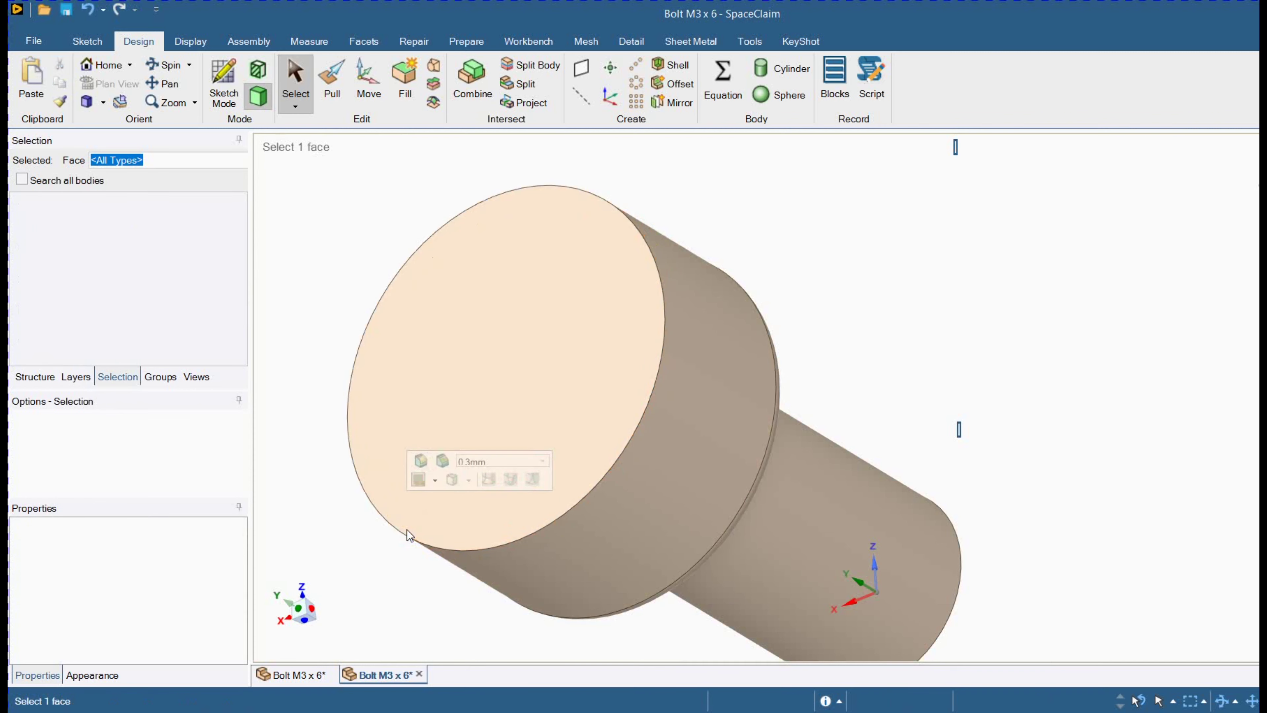
middle_click_drag(407, 529, 702, 493)
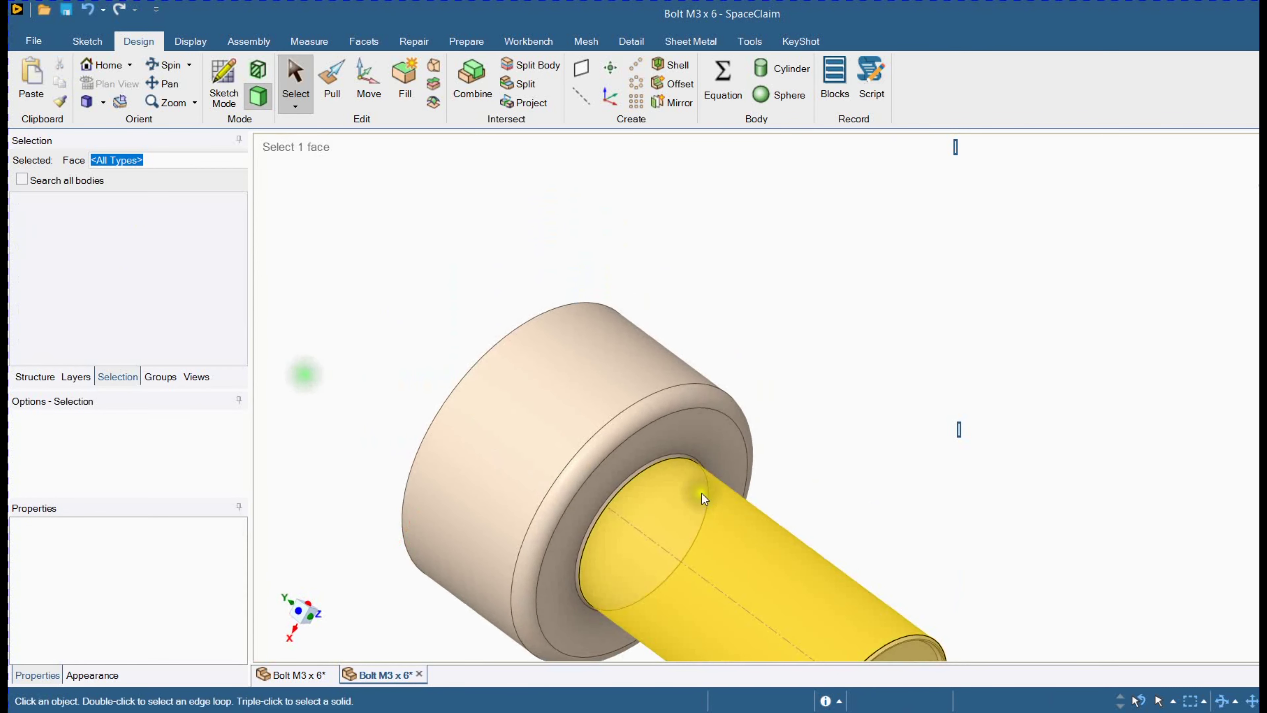
left_click(608, 431)
key("Delete")
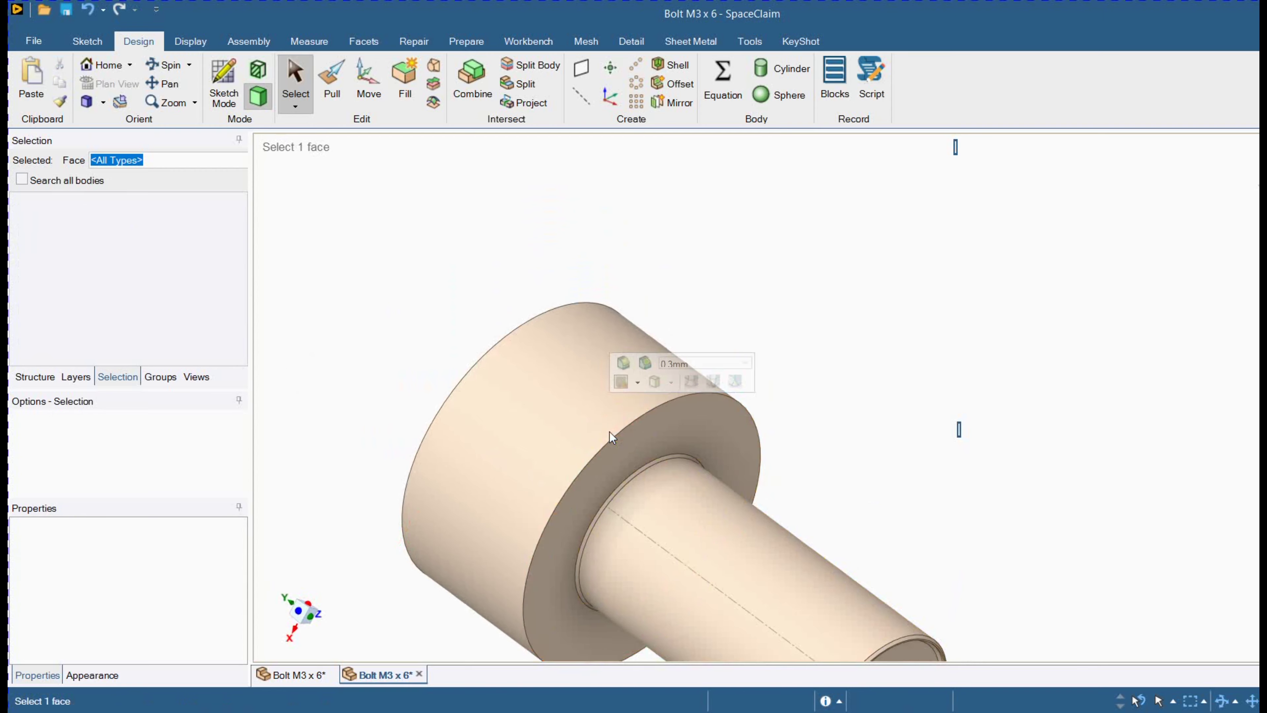
- Delete the narrow conical face where the shank meets the underside of the head
scroll(623, 481, "up", 6)
left_click(589, 411)
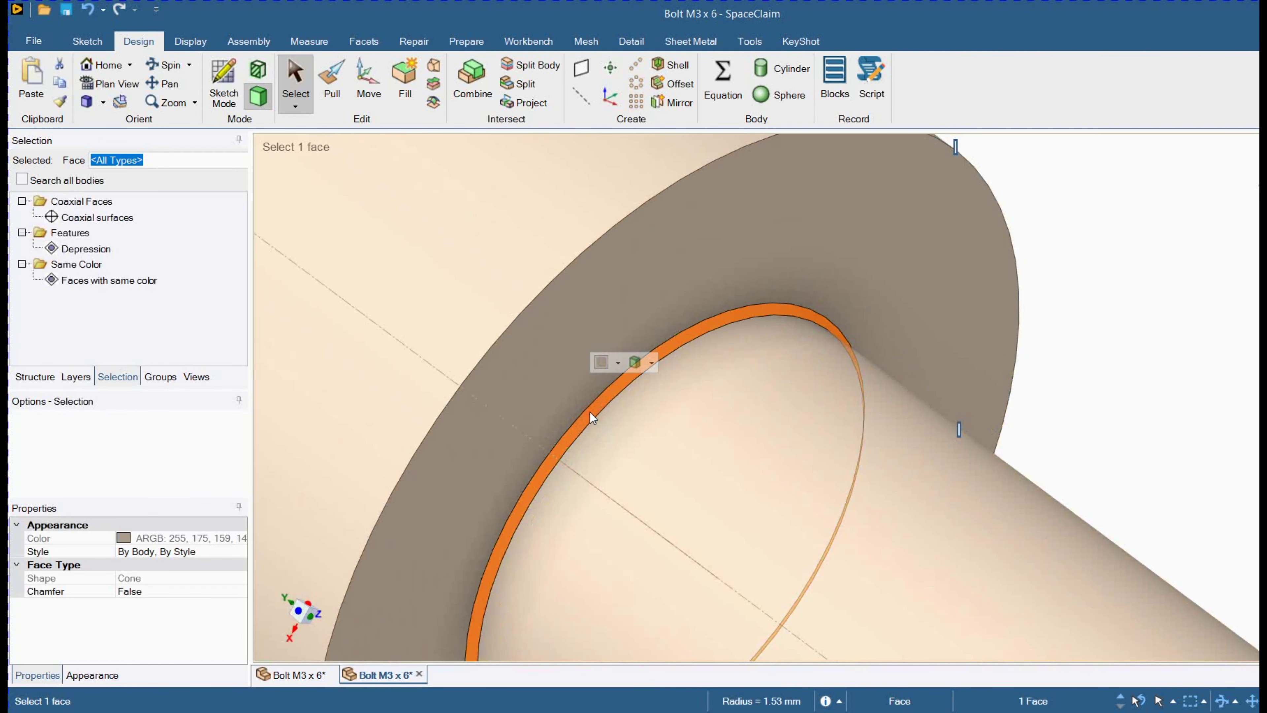
key("Delete")
scroll(590, 412, "down", 6)
- Remove the depression in the shank's end face and the thin conical face around its rim
middle_click_drag(590, 412, 528, 436)
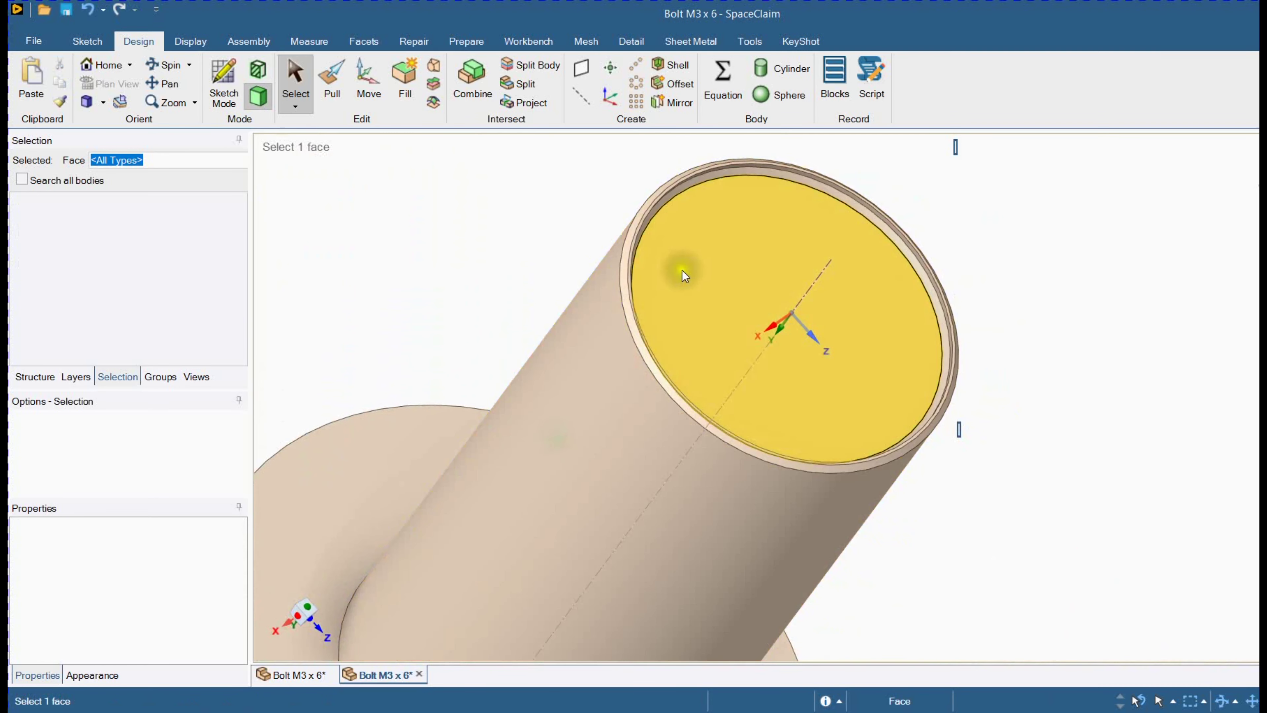
left_click(682, 273)
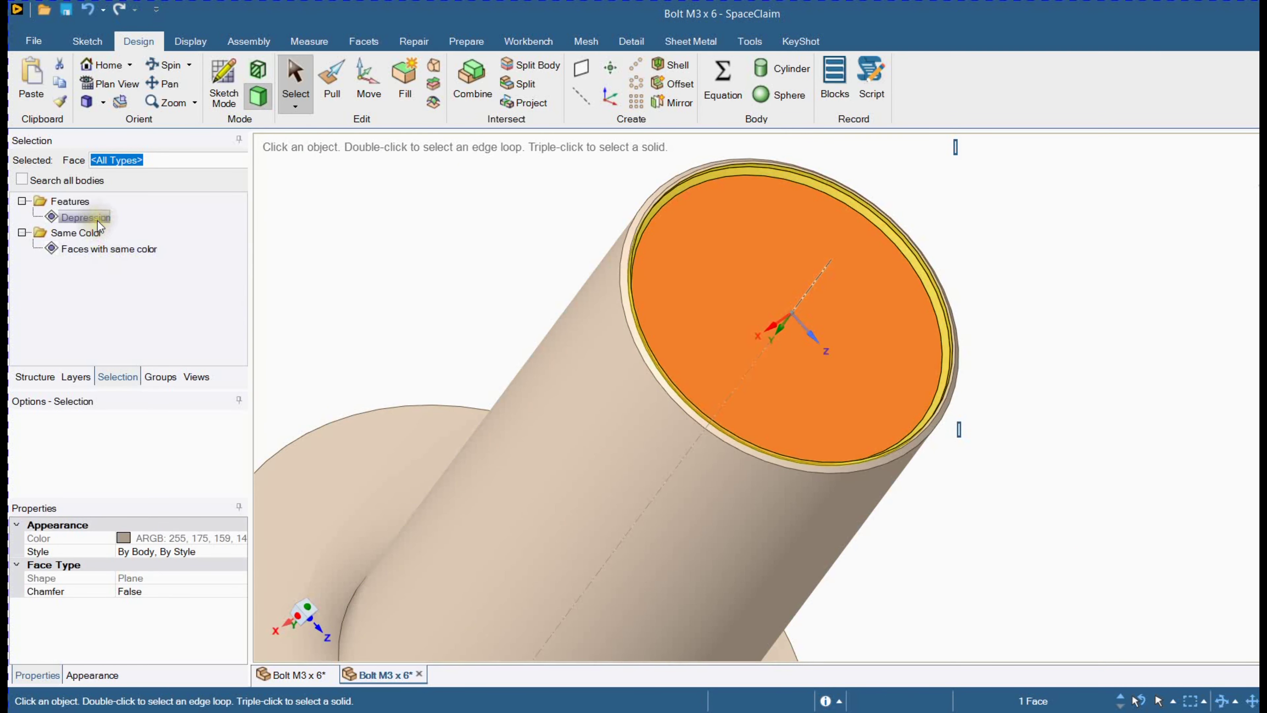
left_click(80, 217)
middle_click_drag(430, 258, 438, 268, "ctrl")
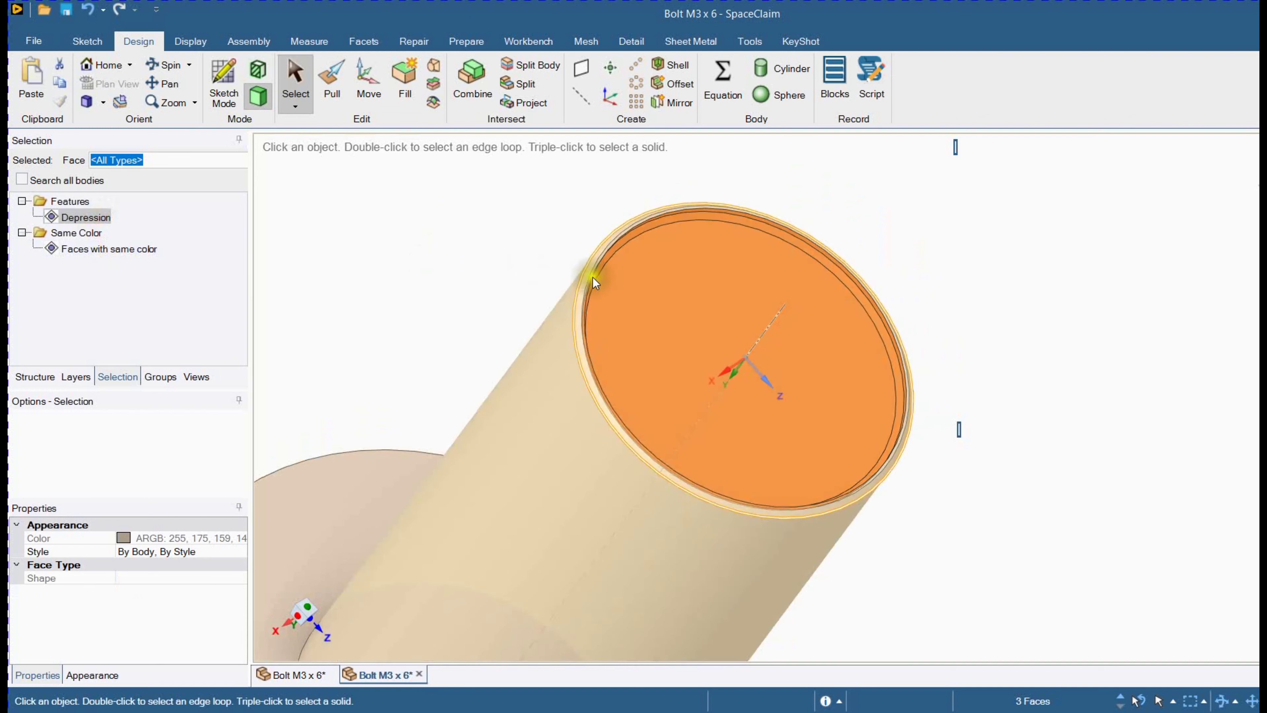
scroll(581, 277, "up", 4)
left_click(585, 292)
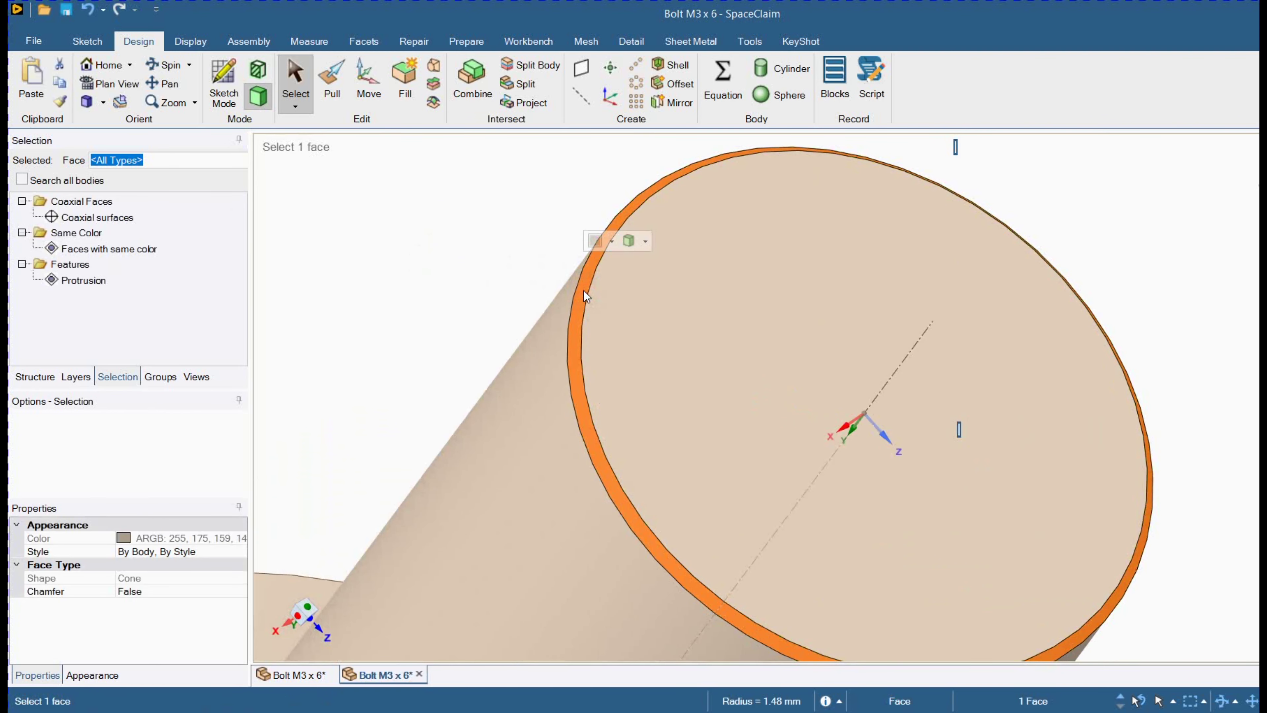
key("Escape")
- Examine the simplified bolt from both ends and bring back the model structure tree
scroll(504, 257, "down", 6)
middle_click_drag(503, 260, 586, 519)
scroll(546, 487, "down", 4)
middle_click_drag(586, 519, 499, 476, "ctrl")
middle_click_drag(509, 481, 563, 521)
middle_click_drag(405, 492, 415, 544)
scroll(380, 497, "up", 3)
middle_click_drag(377, 497, 354, 537, "ctrl")
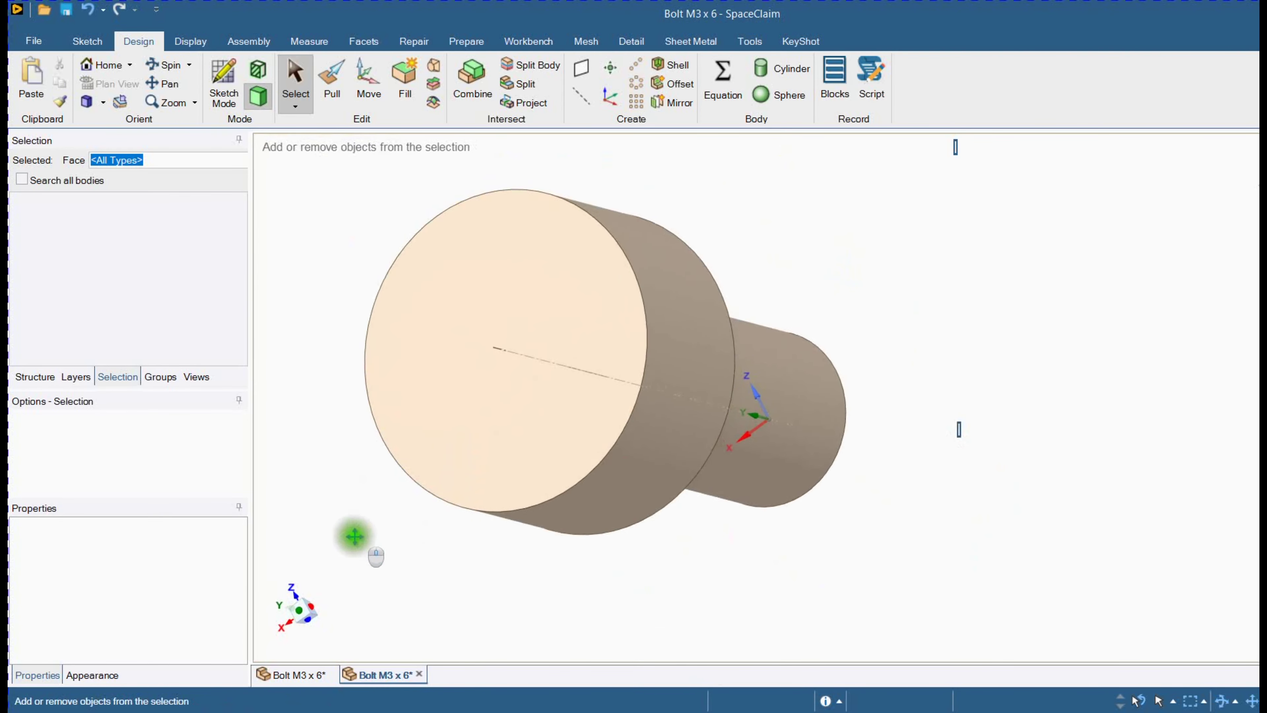
left_click(22, 374)
mouse_move(450, 567)
middle_mouse_down("ctrl")
mouse_move(427, 563)
mouse_move(449, 546)
middle_mouse_up("ctrl")
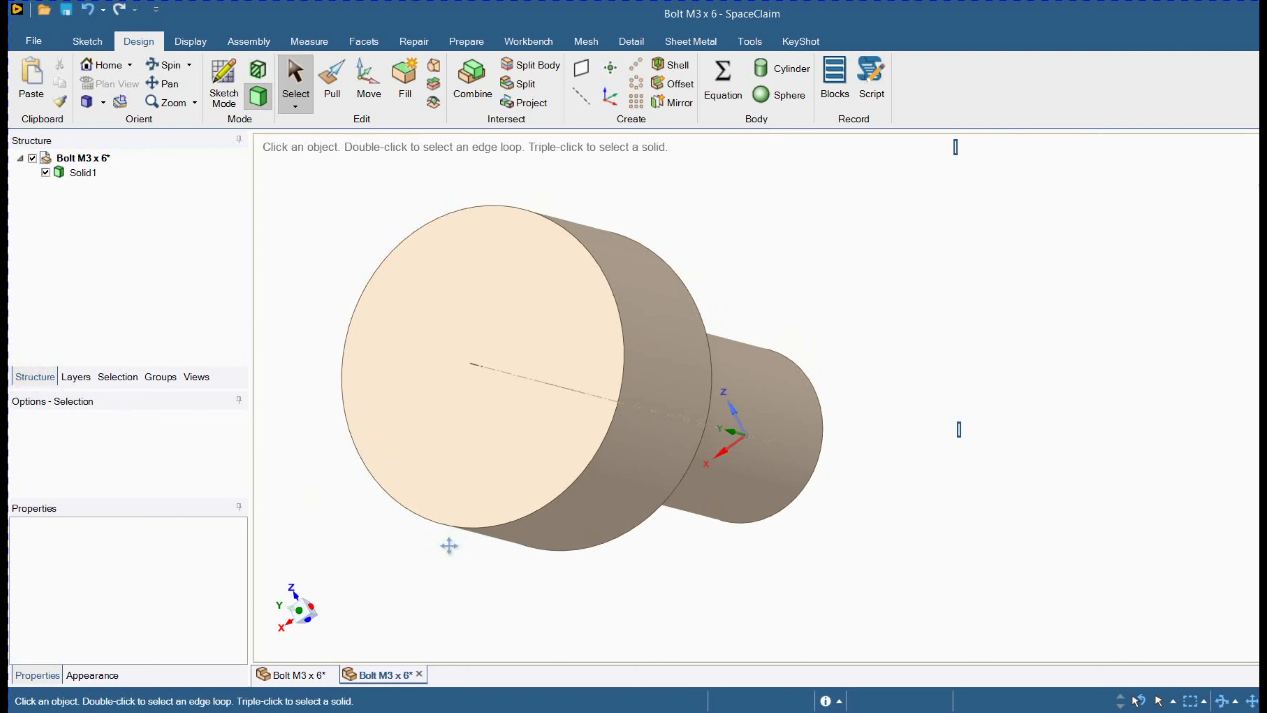
- Check in the ribbon customization options that the Mesh tab is enabled
left_click(587, 42)
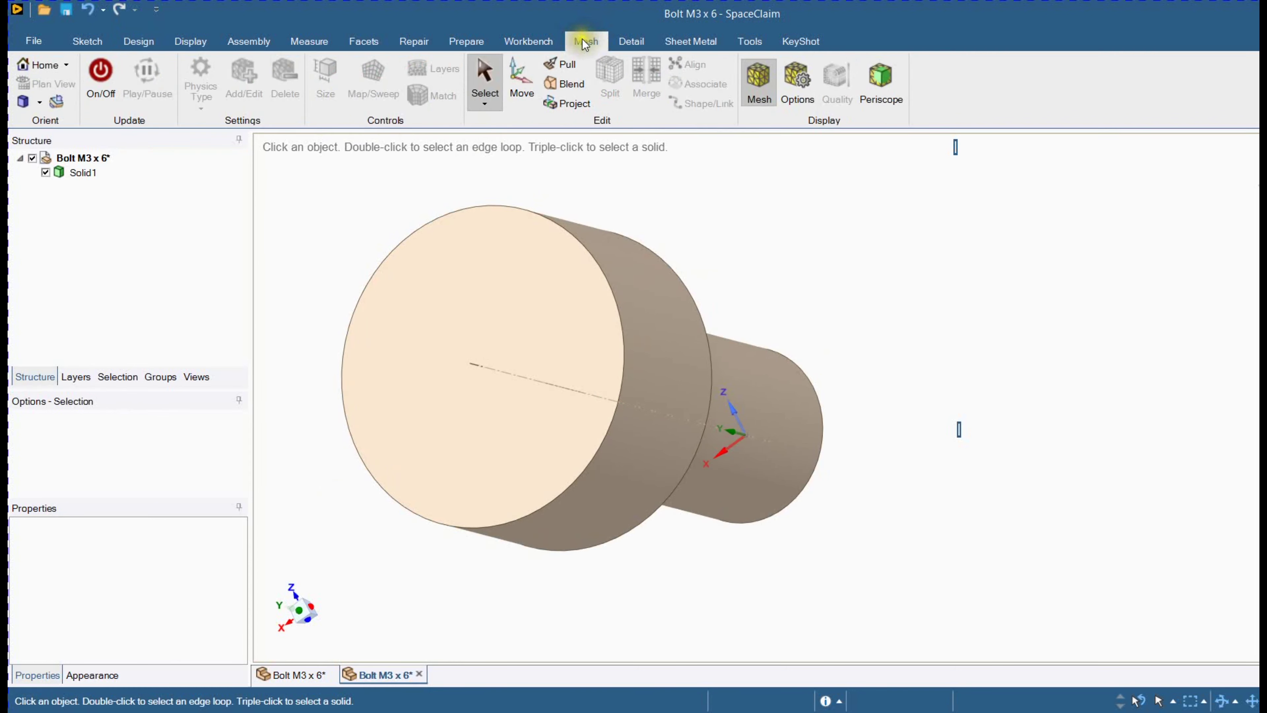
left_click(34, 41)
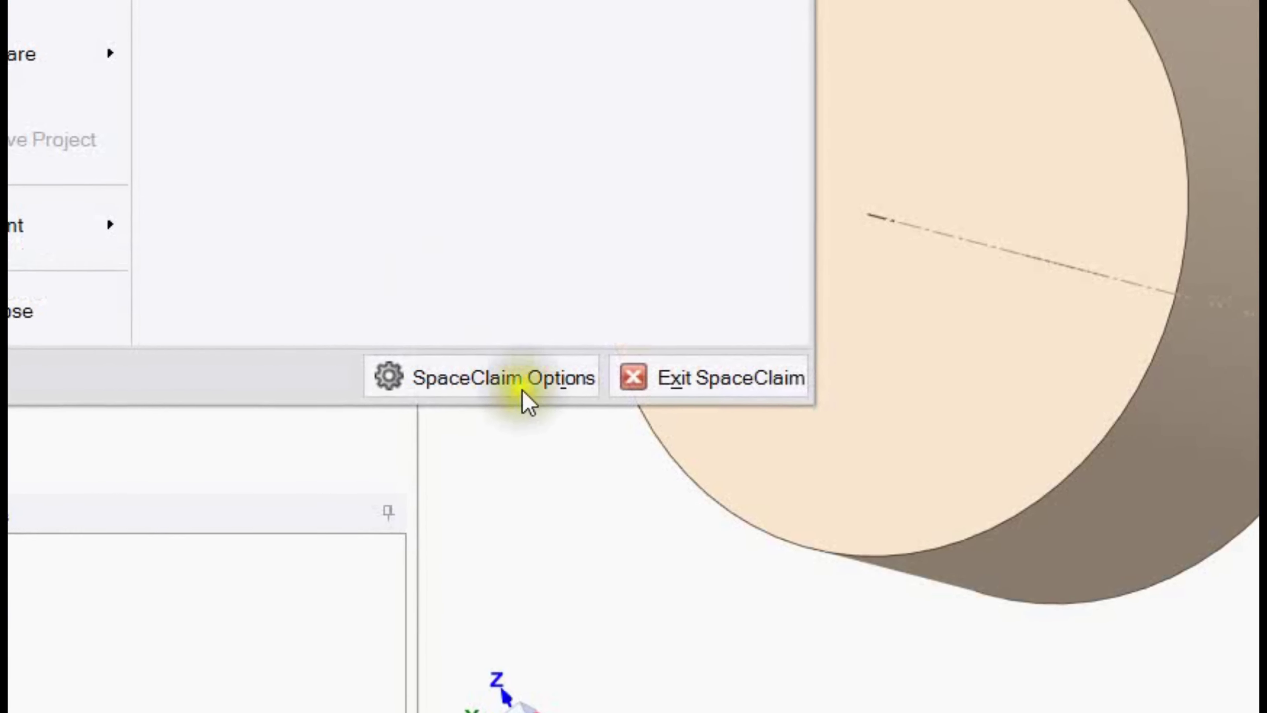
left_click(523, 395)
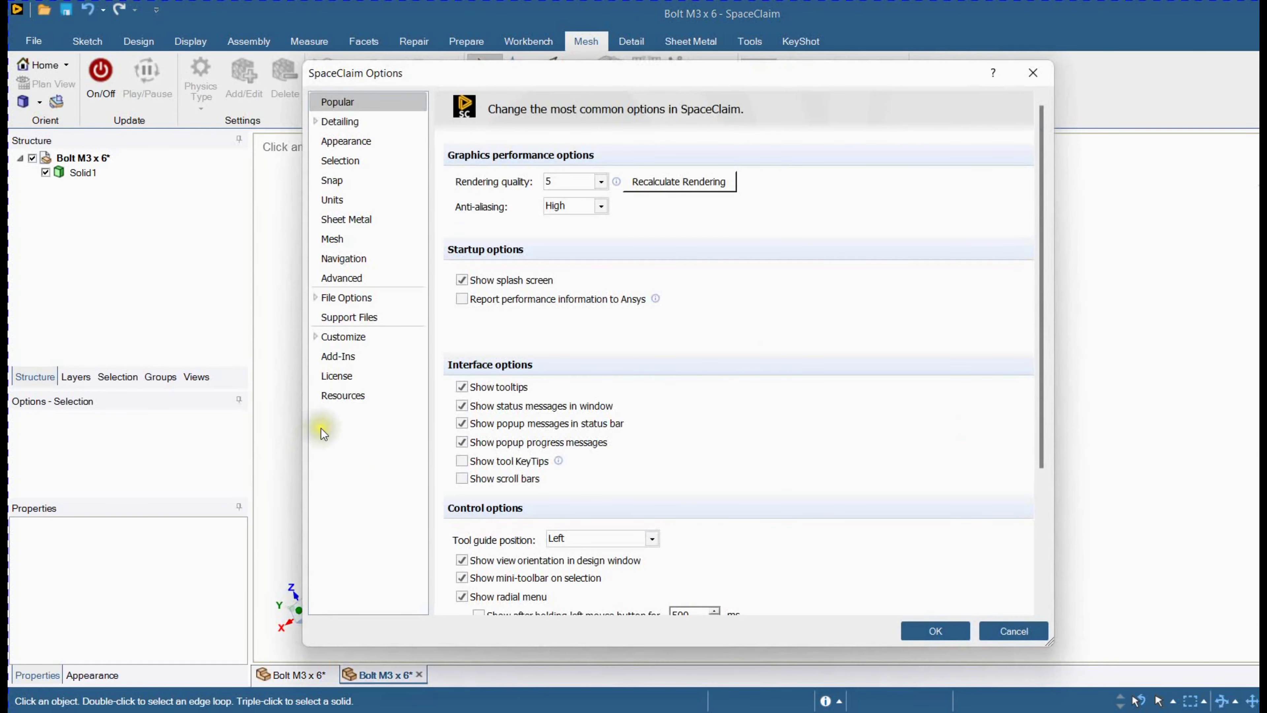
left_click(340, 338)
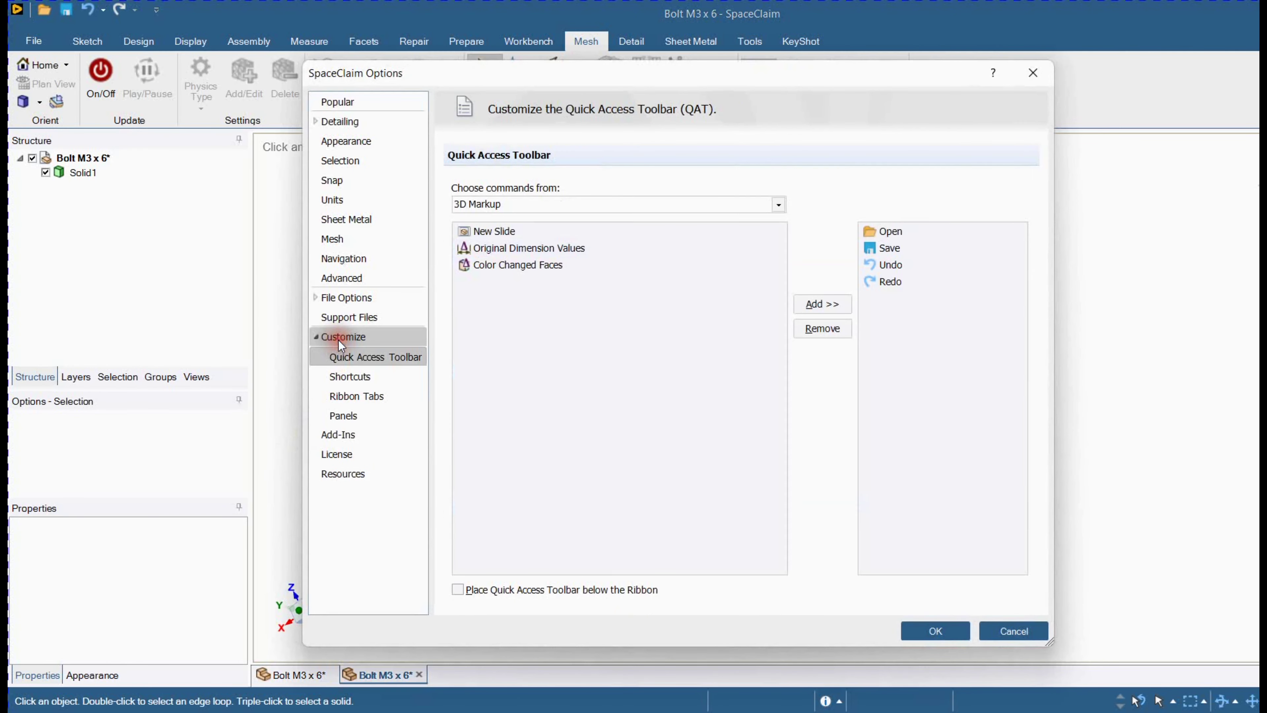
left_click(355, 397)
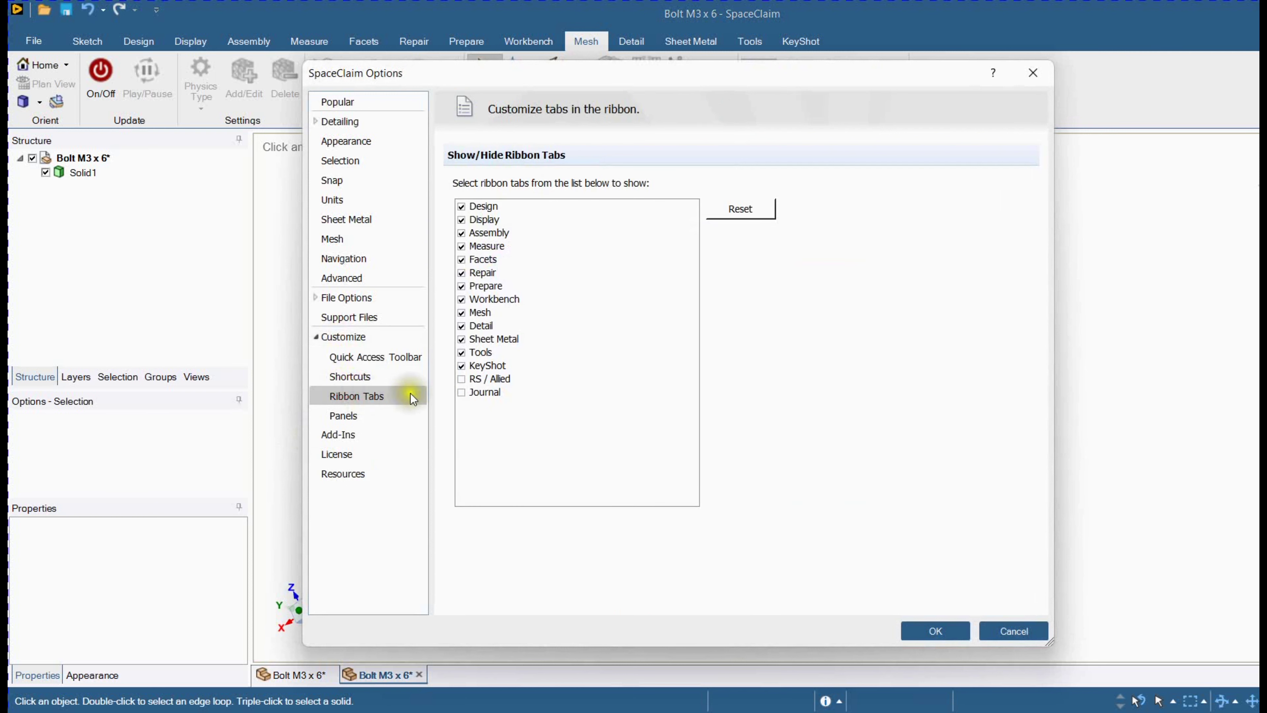
left_click(479, 314)
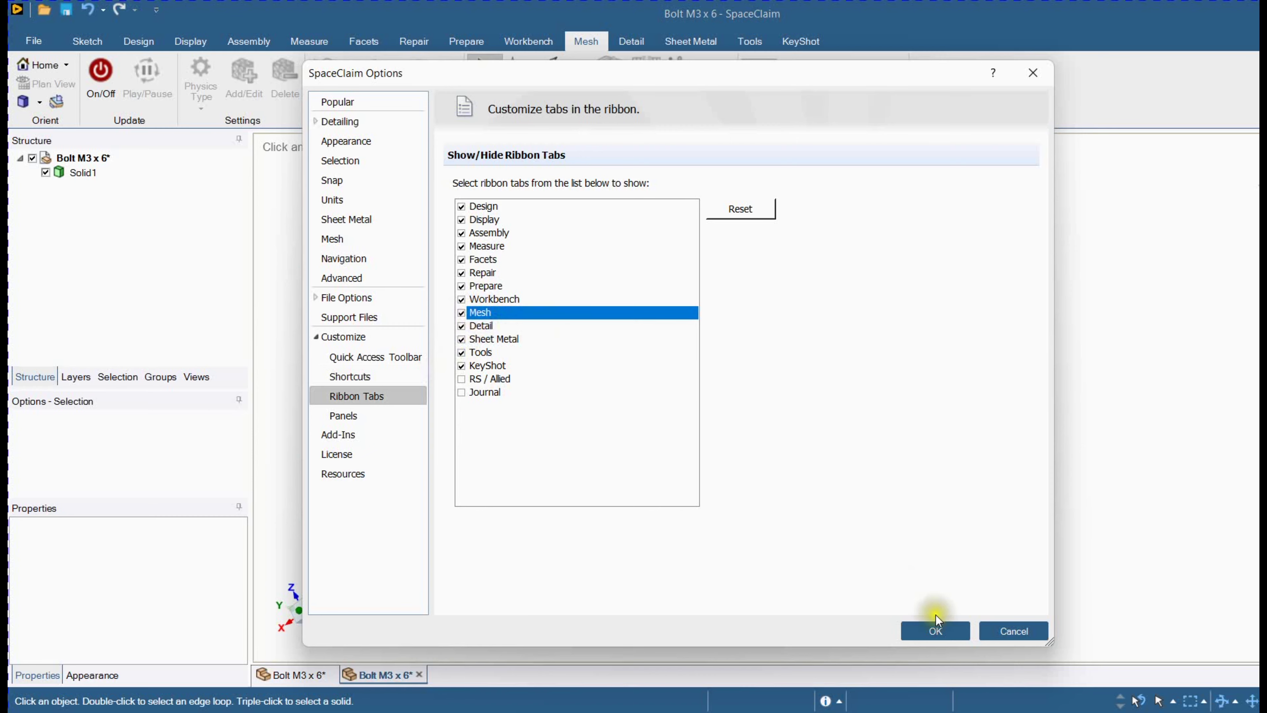
left_click(934, 630)
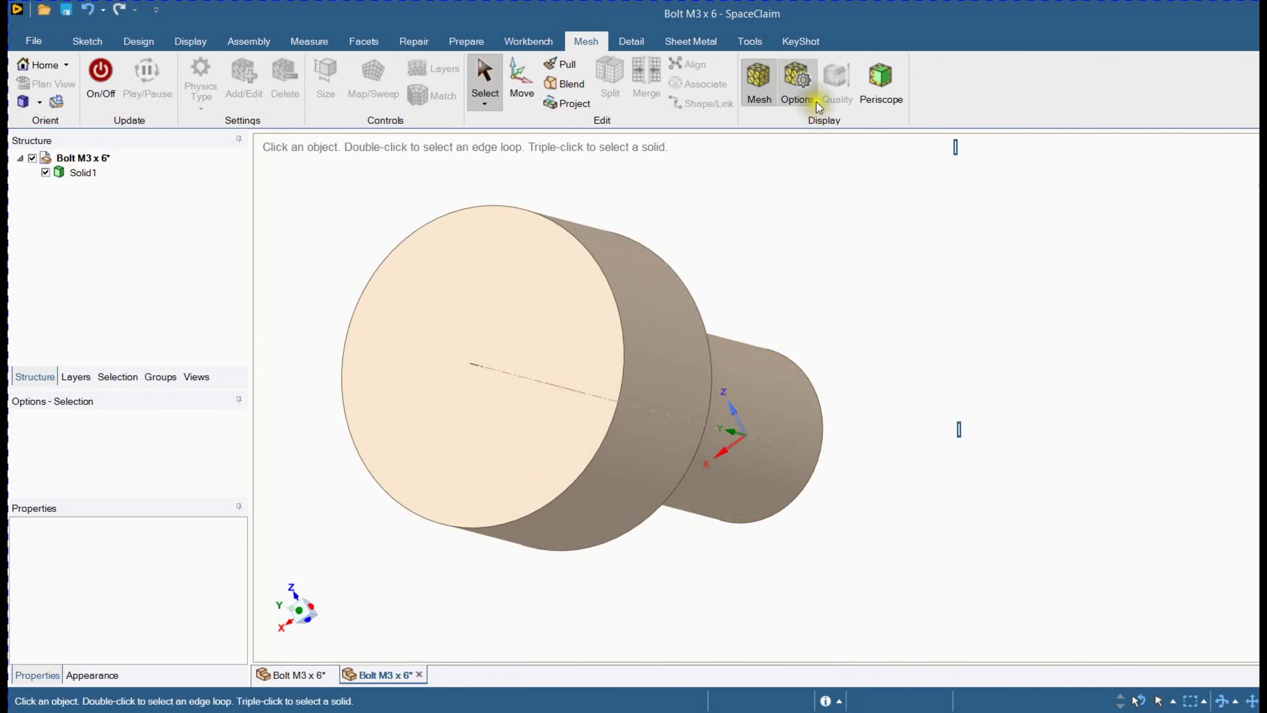
- Turn on meshing and show the mesh display options together with the mesh quality metrics
left_click(803, 96)
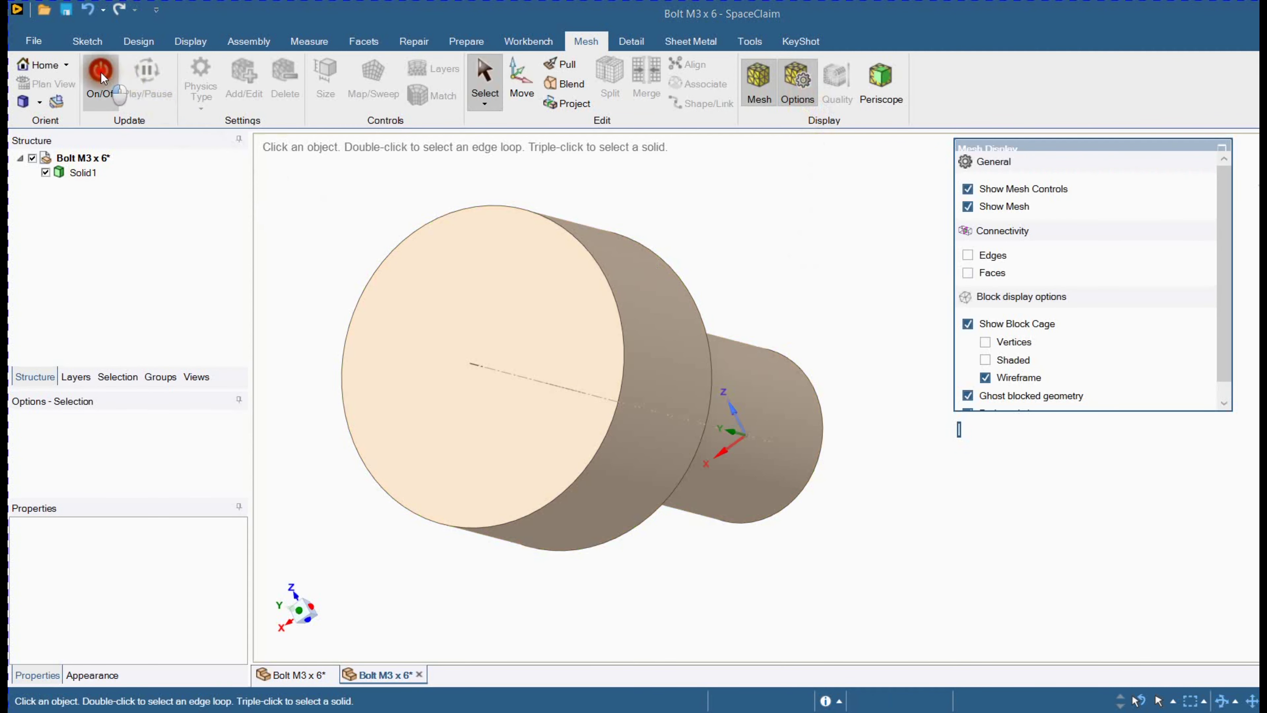
left_click(114, 94)
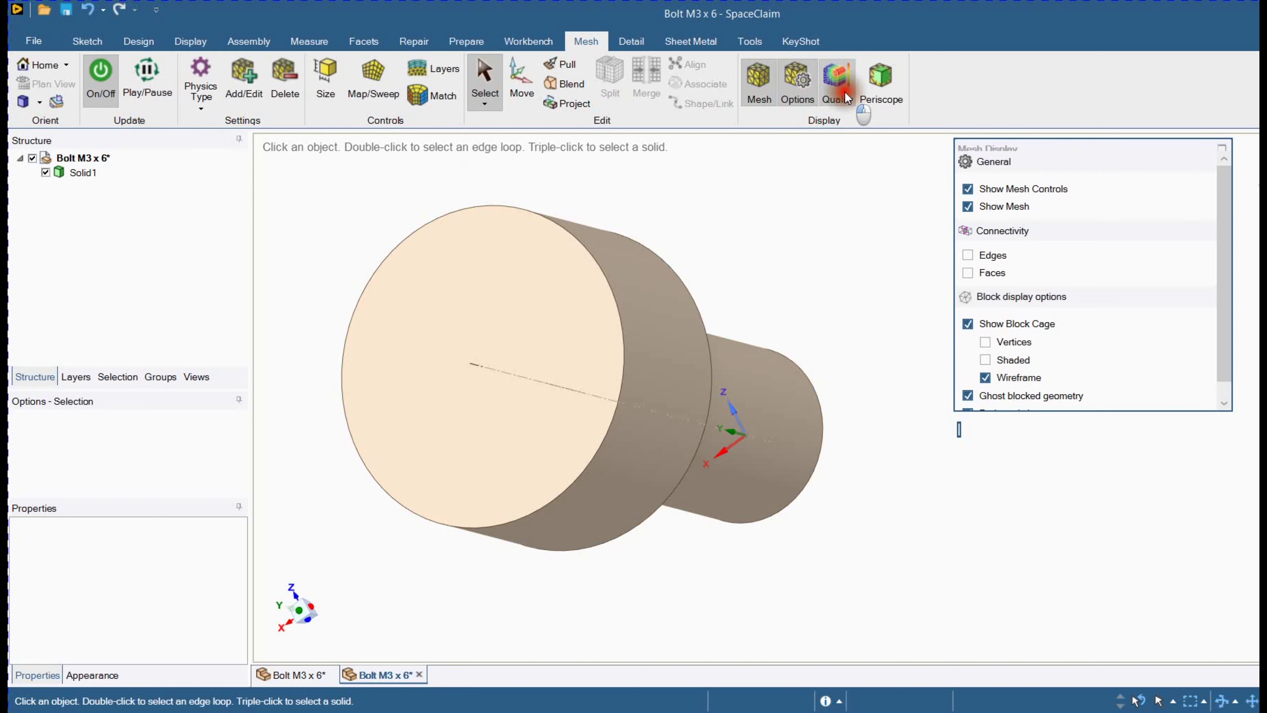
left_click(837, 84)
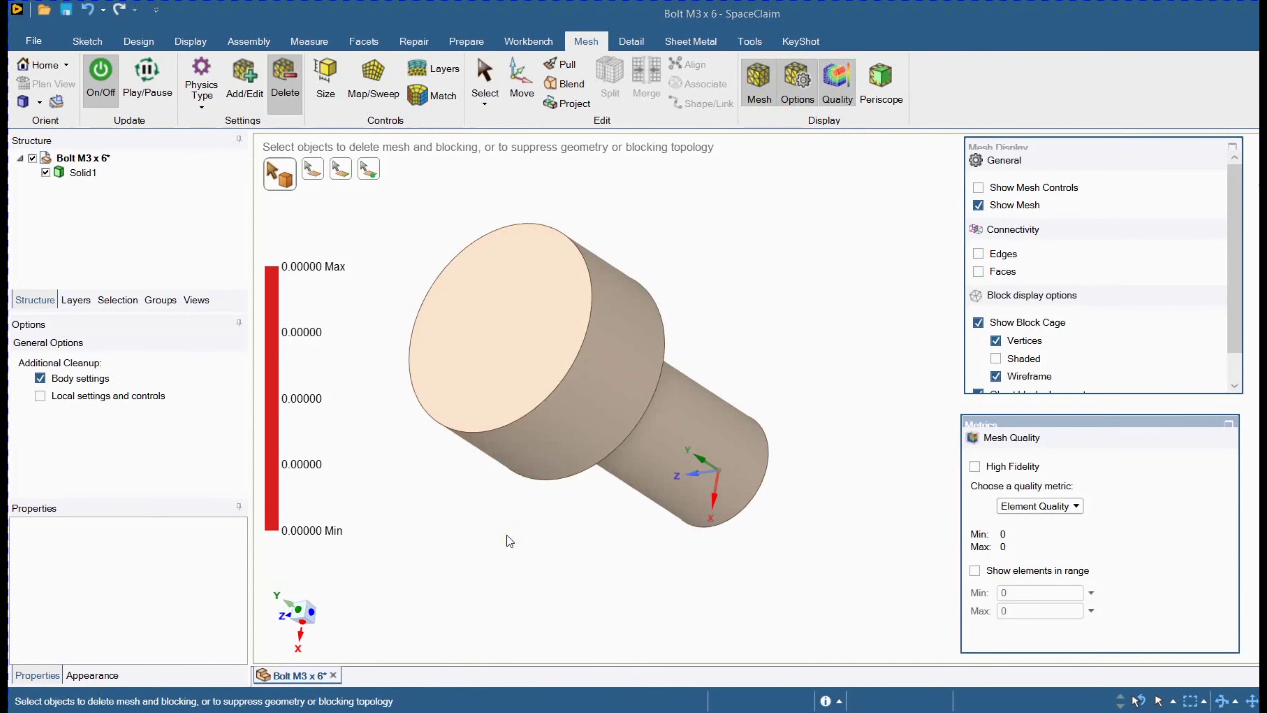
middle_click_drag(501, 537, 516, 545)
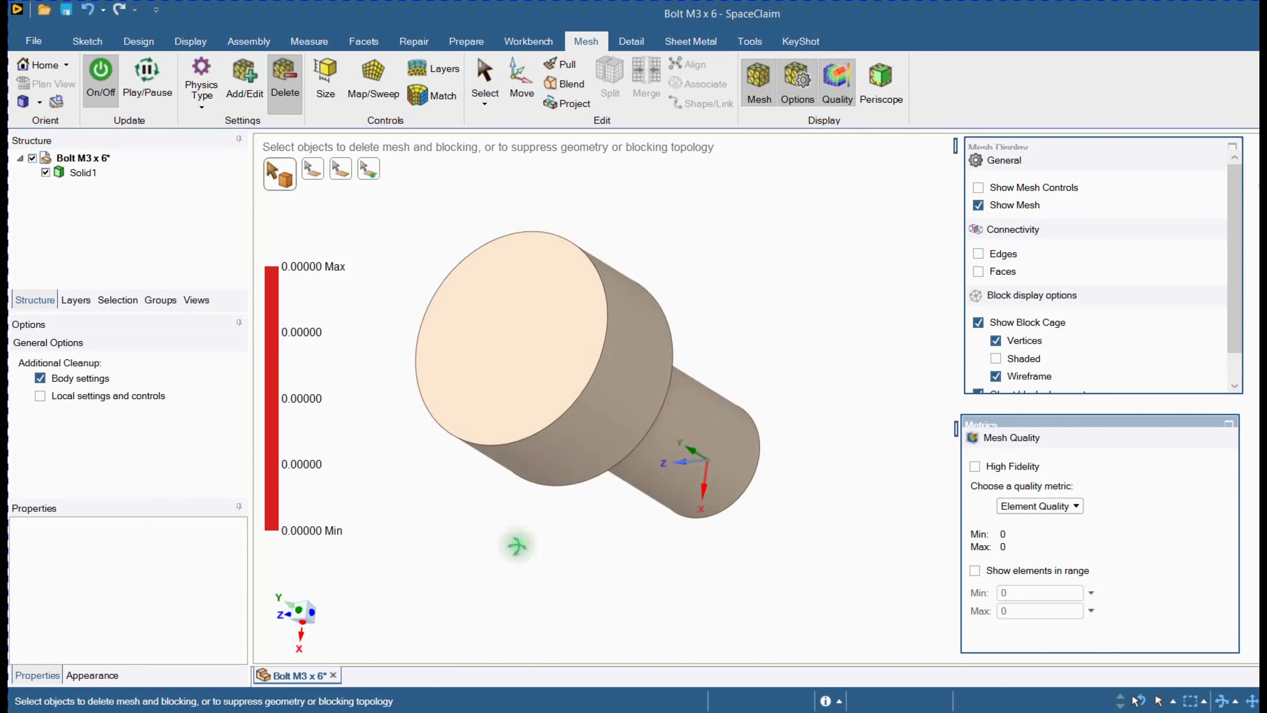
- Set the physics type to Structural and mesh the bolt body with Standard blocking and the default element size
left_click(201, 107)
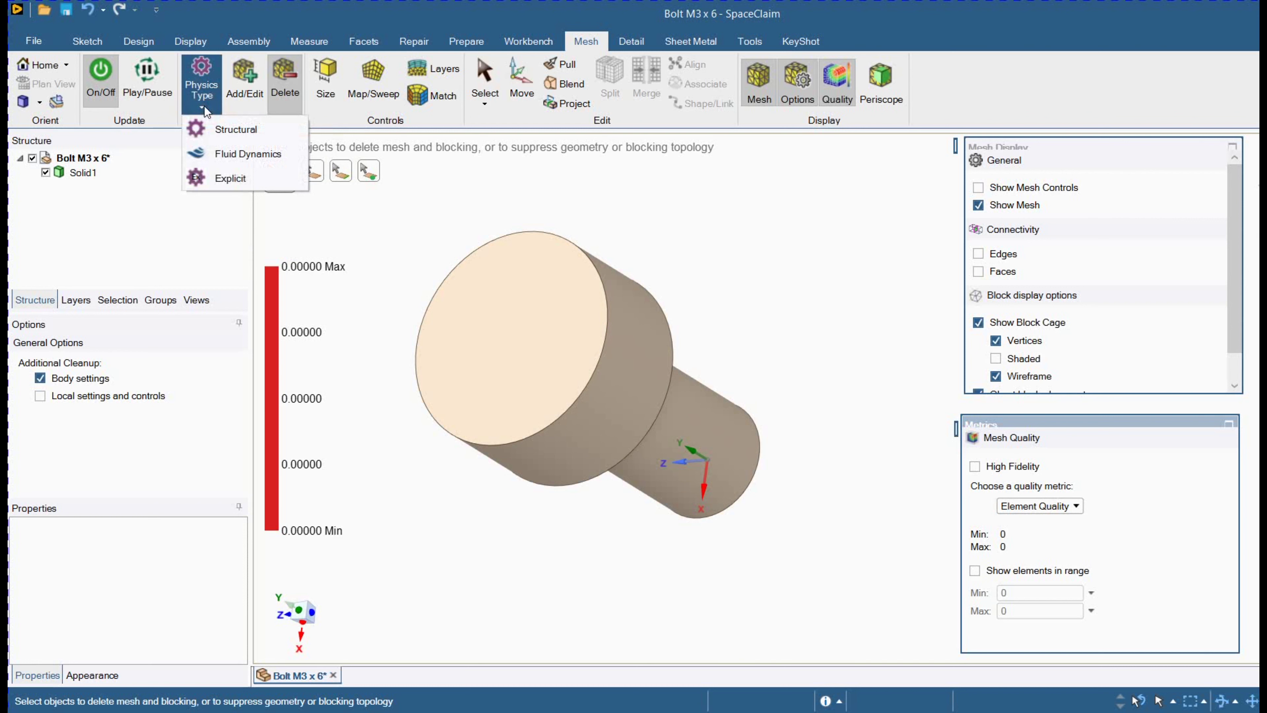
left_click(208, 131)
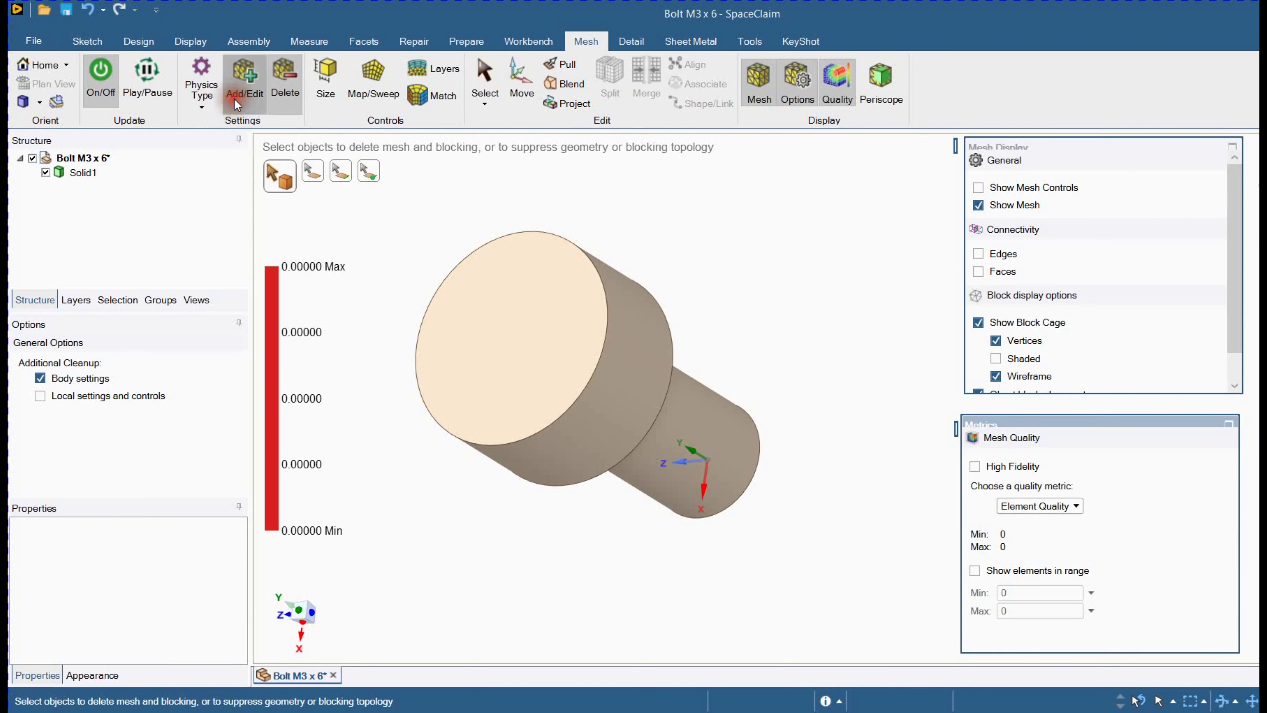
left_click(243, 80)
left_click(674, 418)
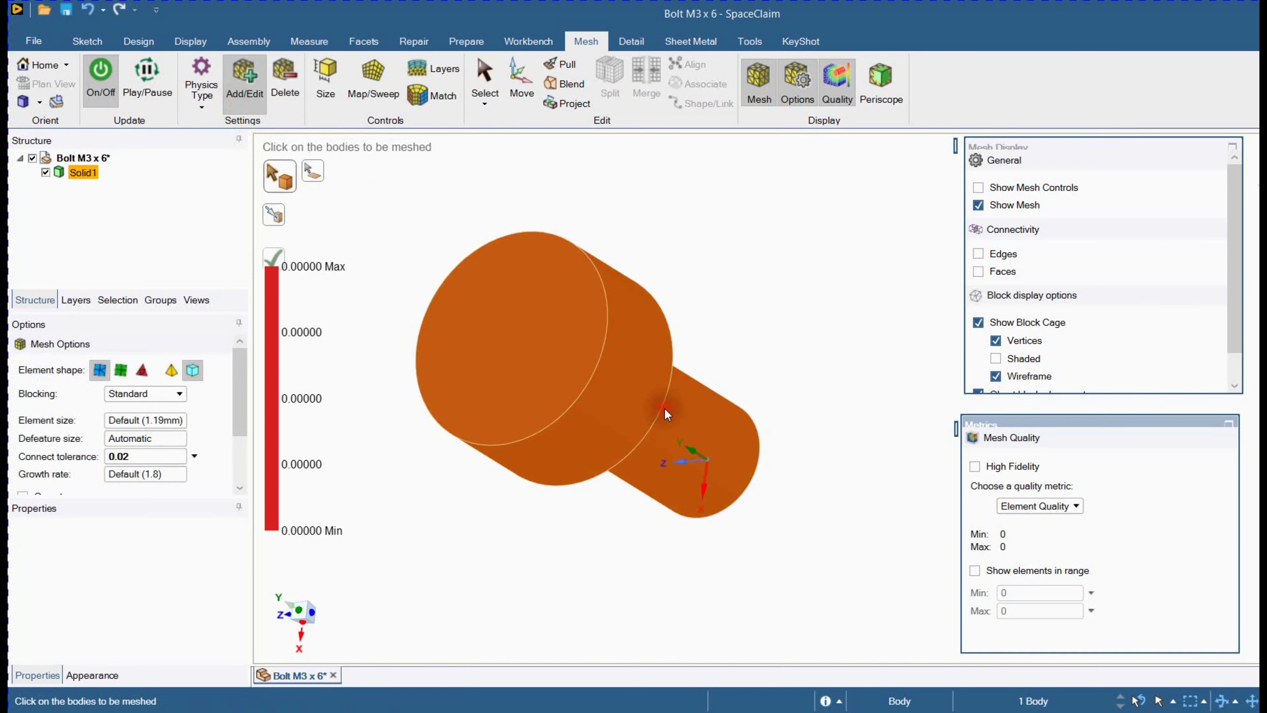
left_click(116, 371)
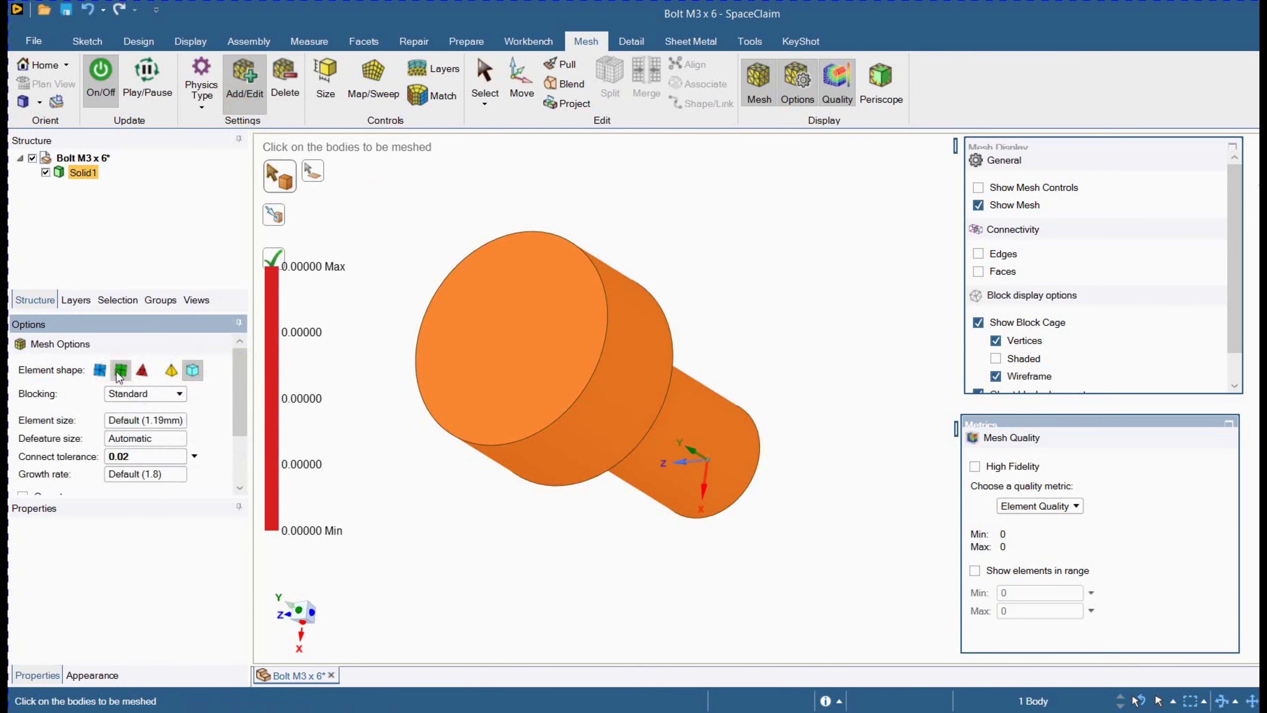
left_click(286, 255)
middle_click_drag(327, 306, 356, 328)
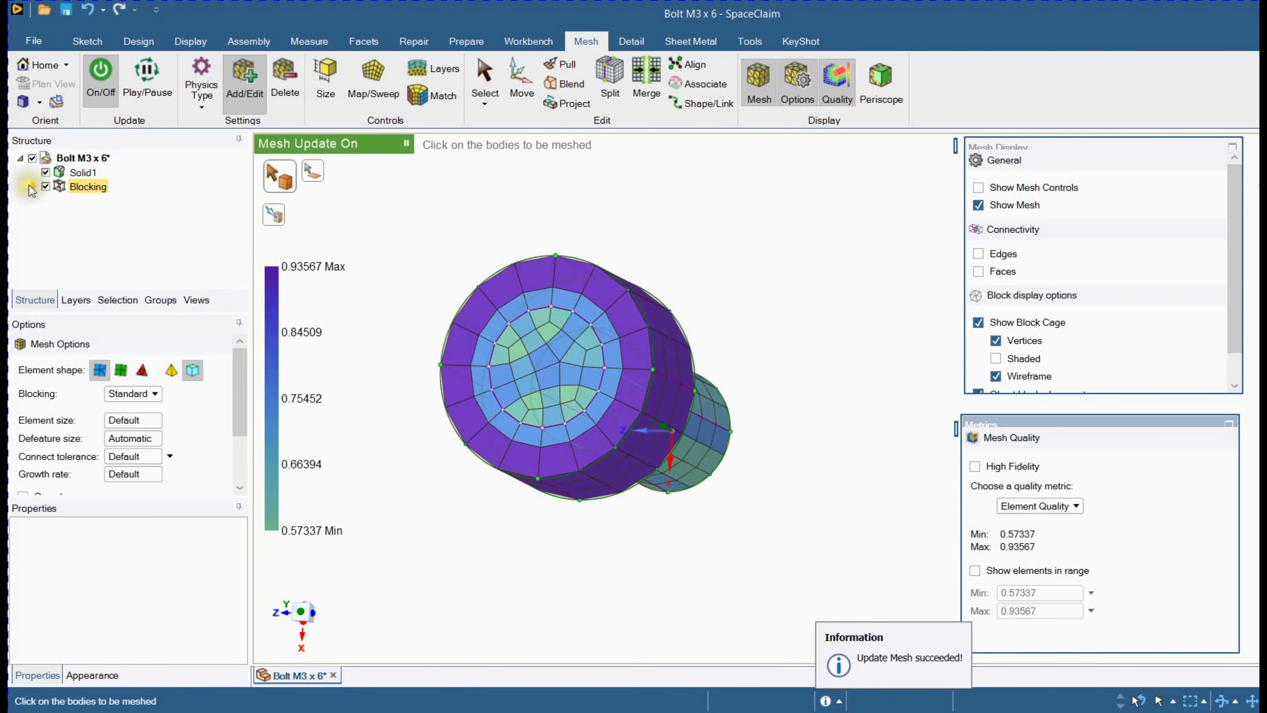
- Expand the Blocking structure, hide the solid body, and isolate the core swept block through the shank for inspection
left_click(32, 187)
left_click(47, 200)
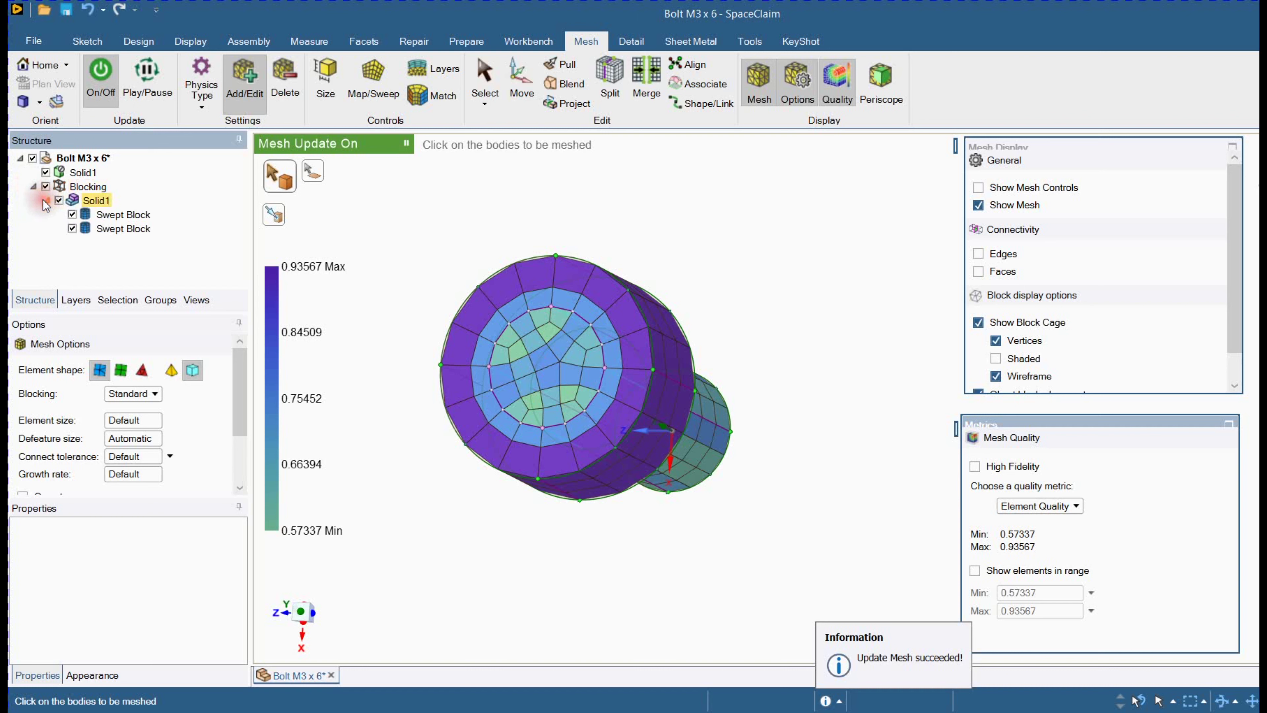
left_click(72, 214)
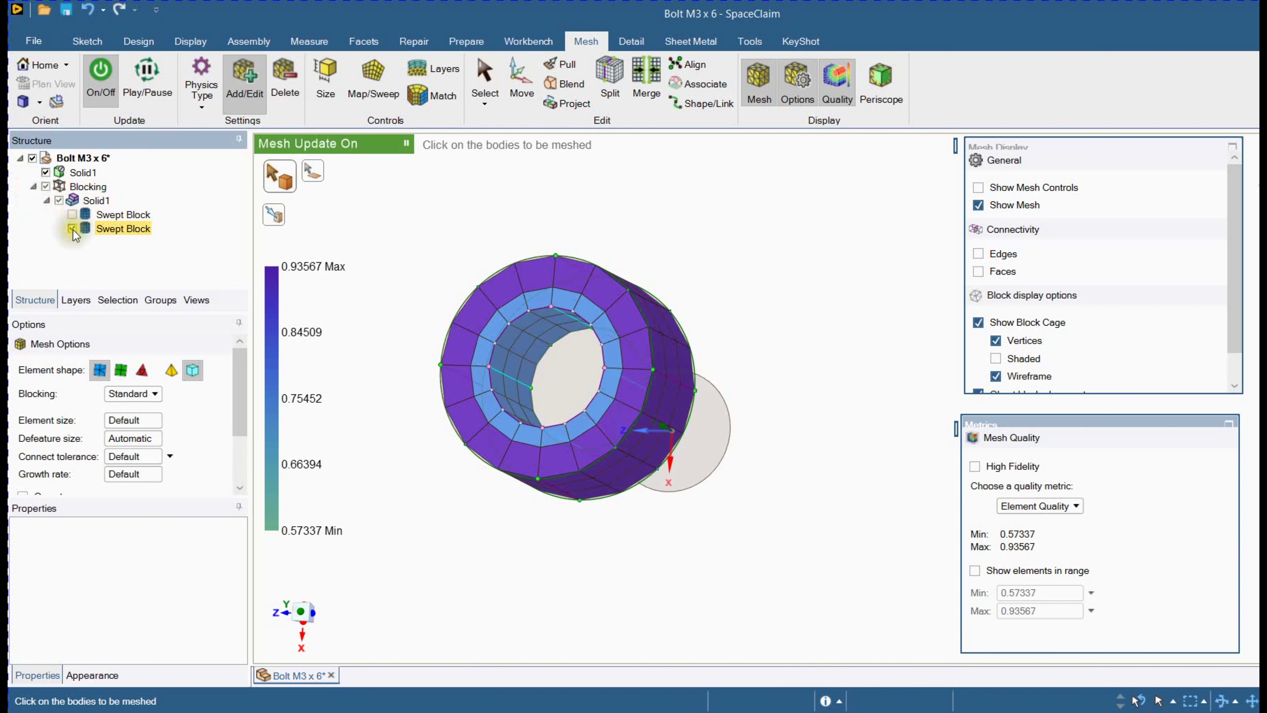
left_click(73, 228)
left_click(46, 172)
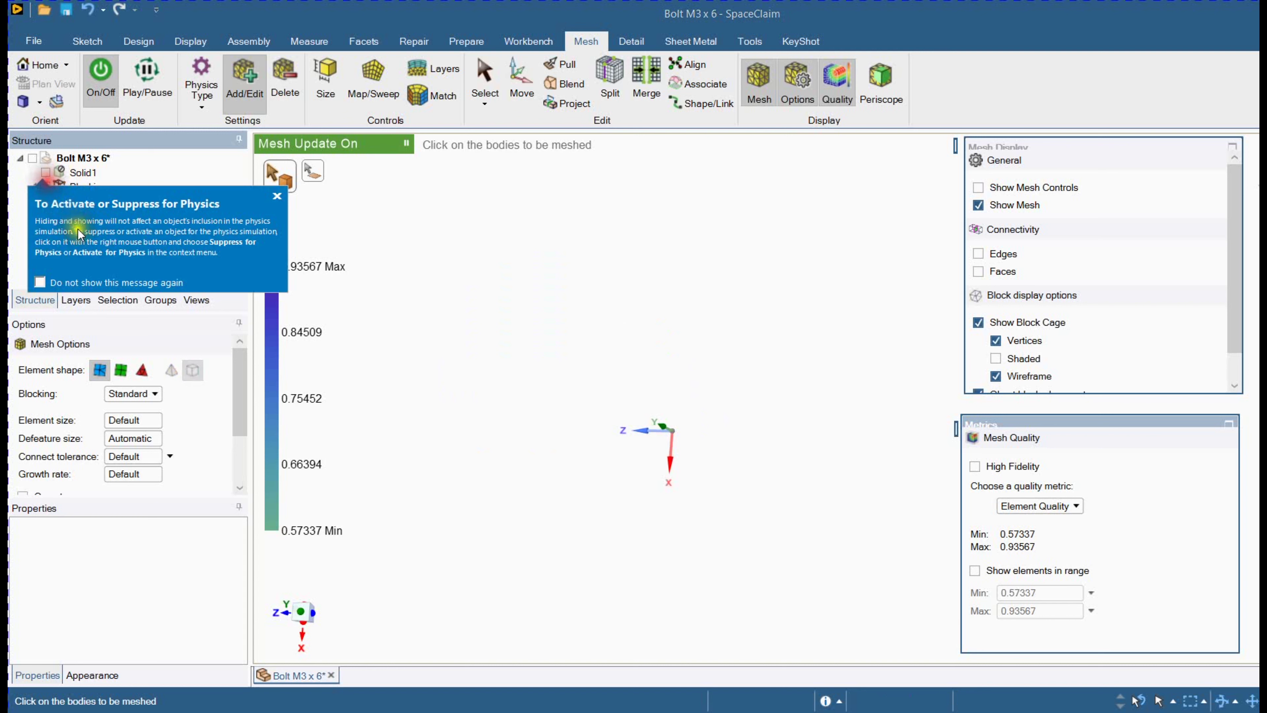
left_click(320, 222)
left_click(278, 195)
left_click(73, 214)
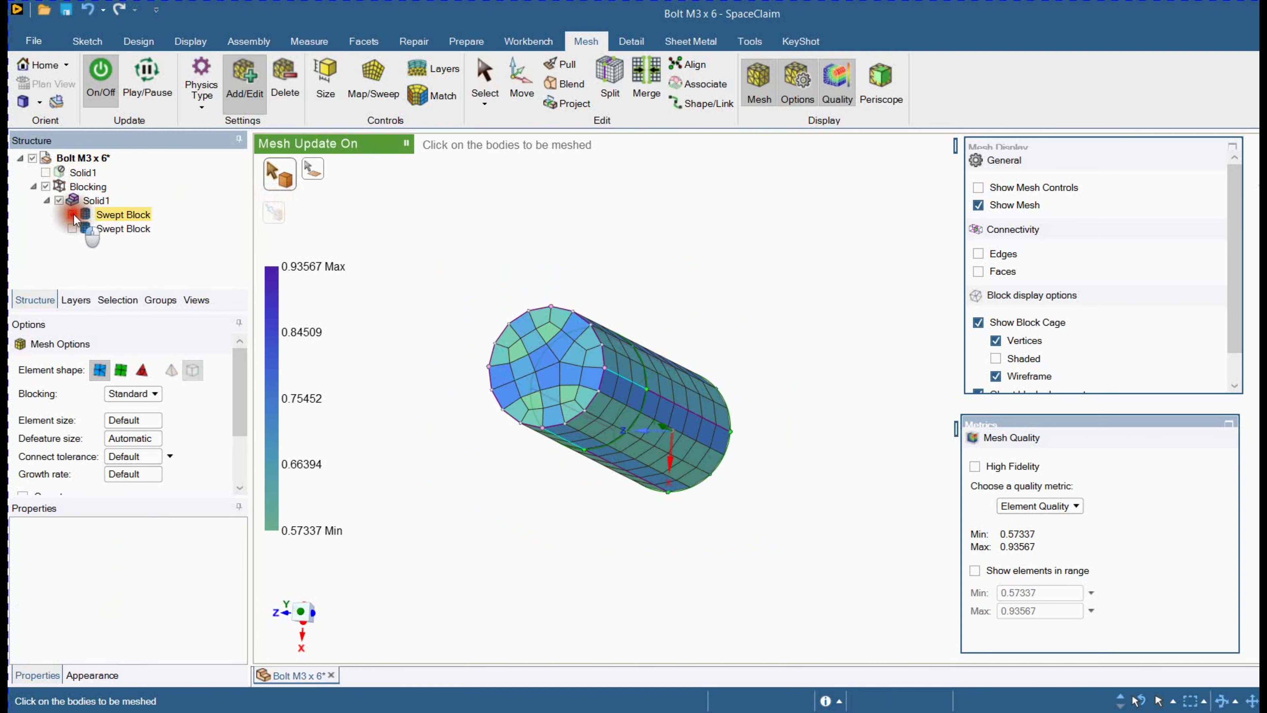
- Show only the bolt head's outer swept block and compare its mesh coloured by Aspect Ratio and by Element Quality
left_click(73, 215)
left_click(72, 229)
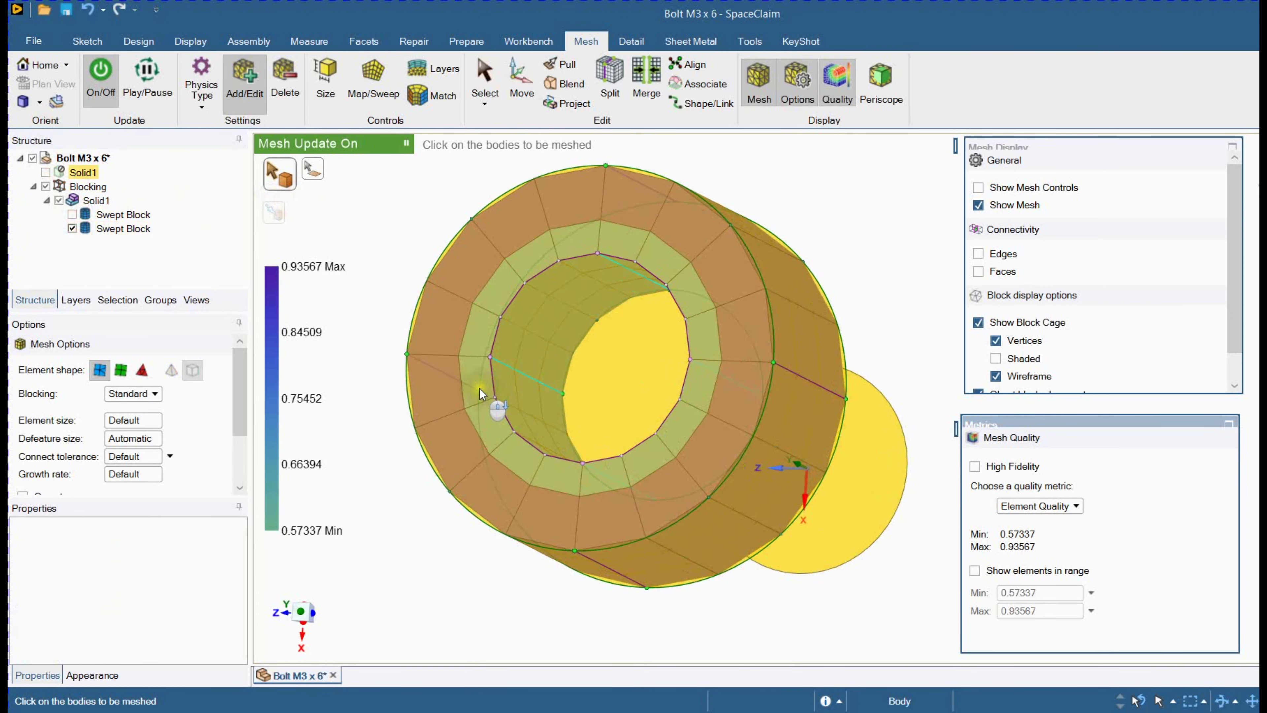
left_click(1042, 509)
left_click(1037, 552)
left_click(1032, 505)
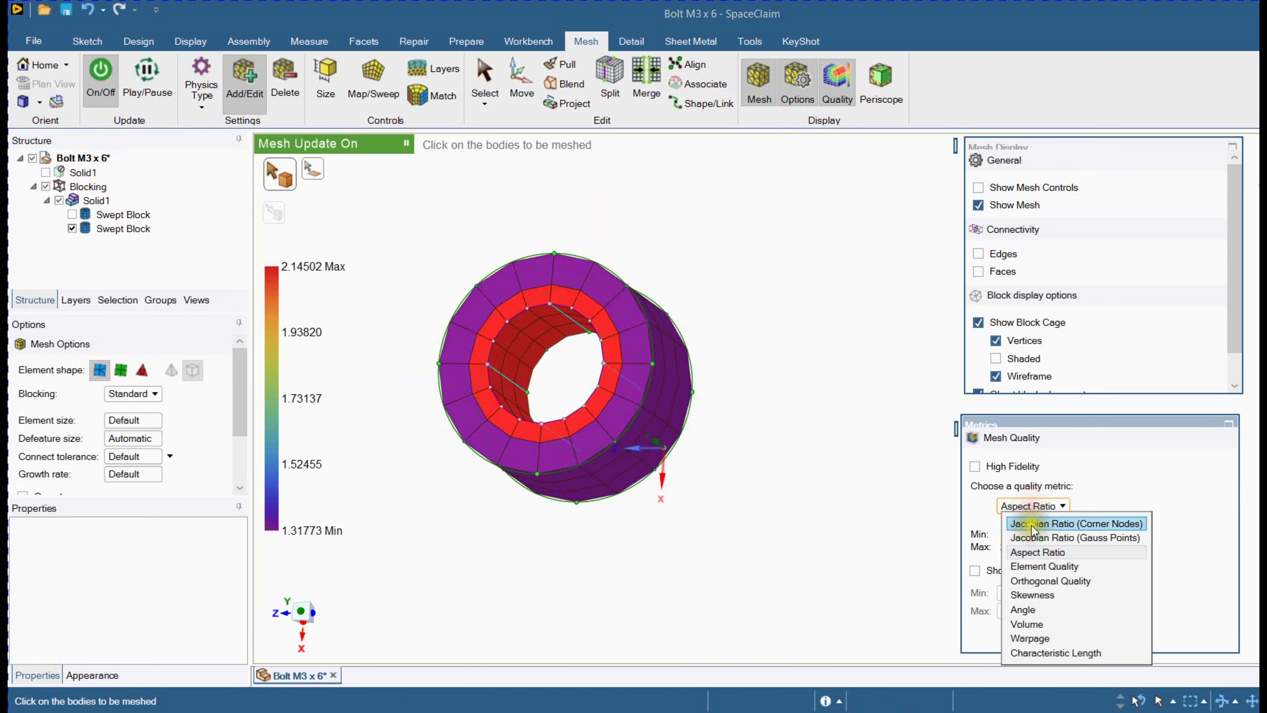
left_click(1043, 565)
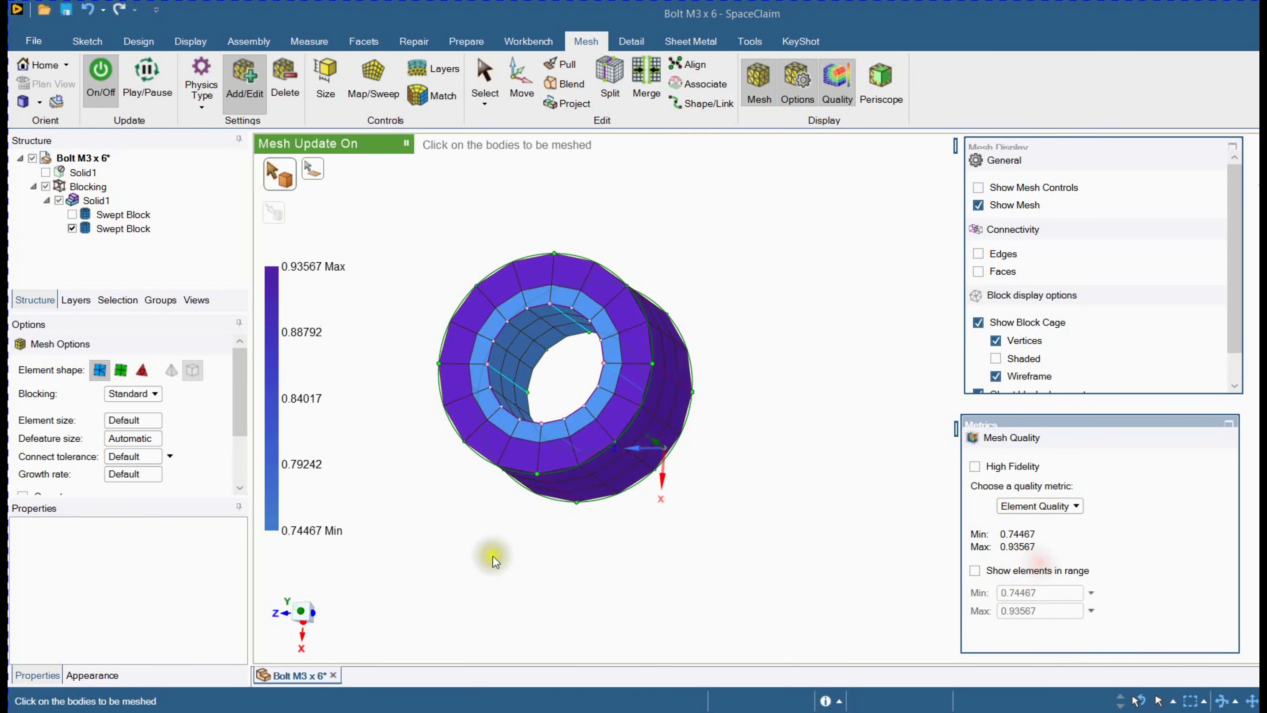
scroll(439, 405, "up", 4)
middle_click_drag(438, 407, 439, 410)
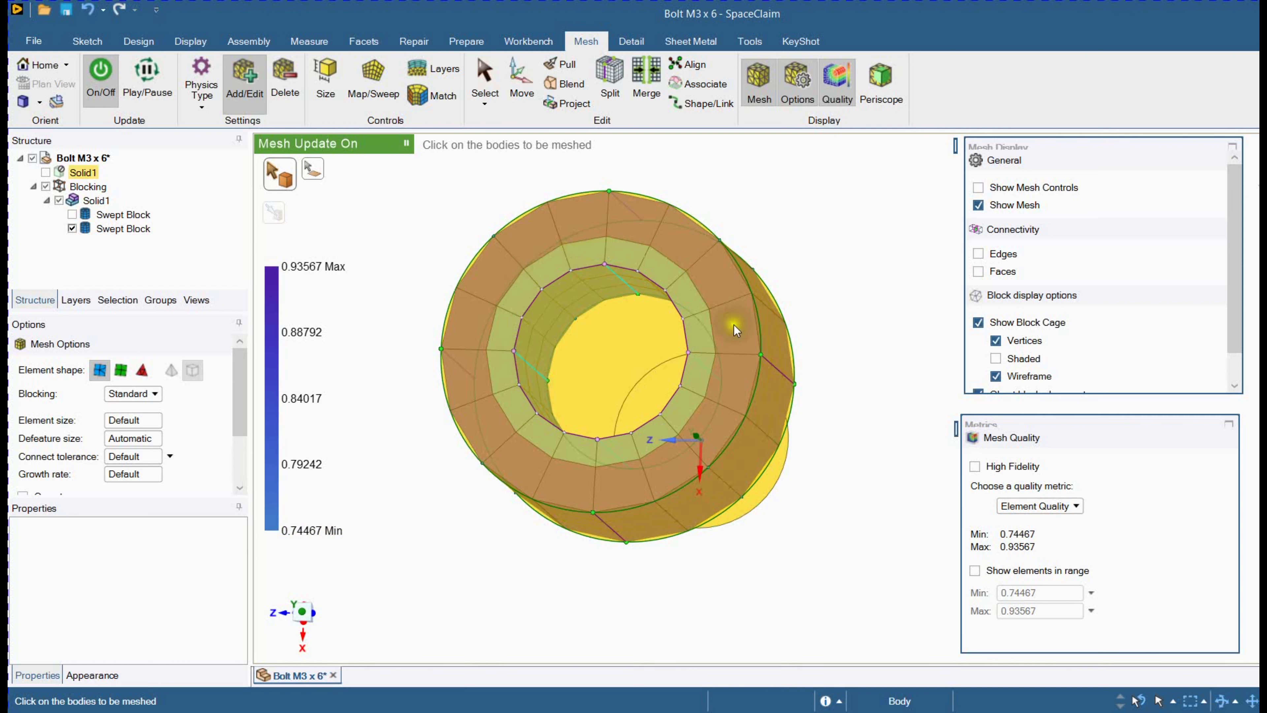
- Filter the displayed elements to a maximum element quality of 0.8, inspect them, and turn the range filter off again
left_click(975, 570)
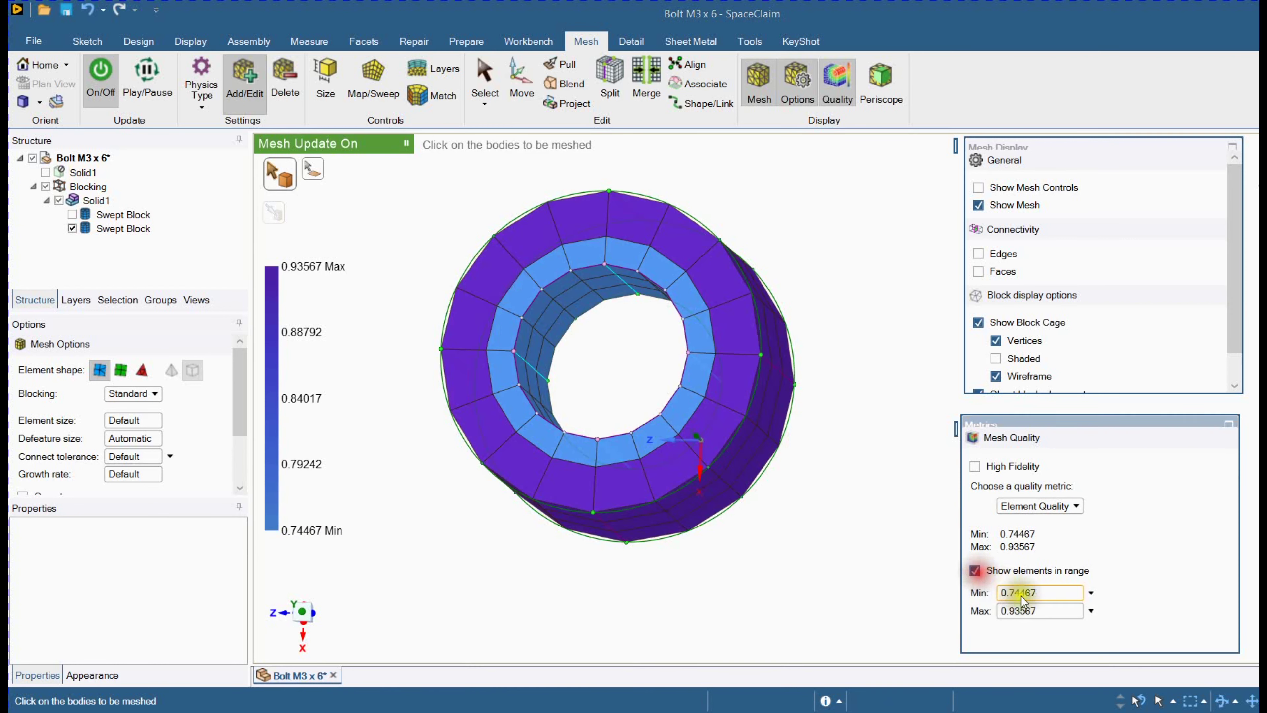
left_click_drag(1047, 604, 976, 616)
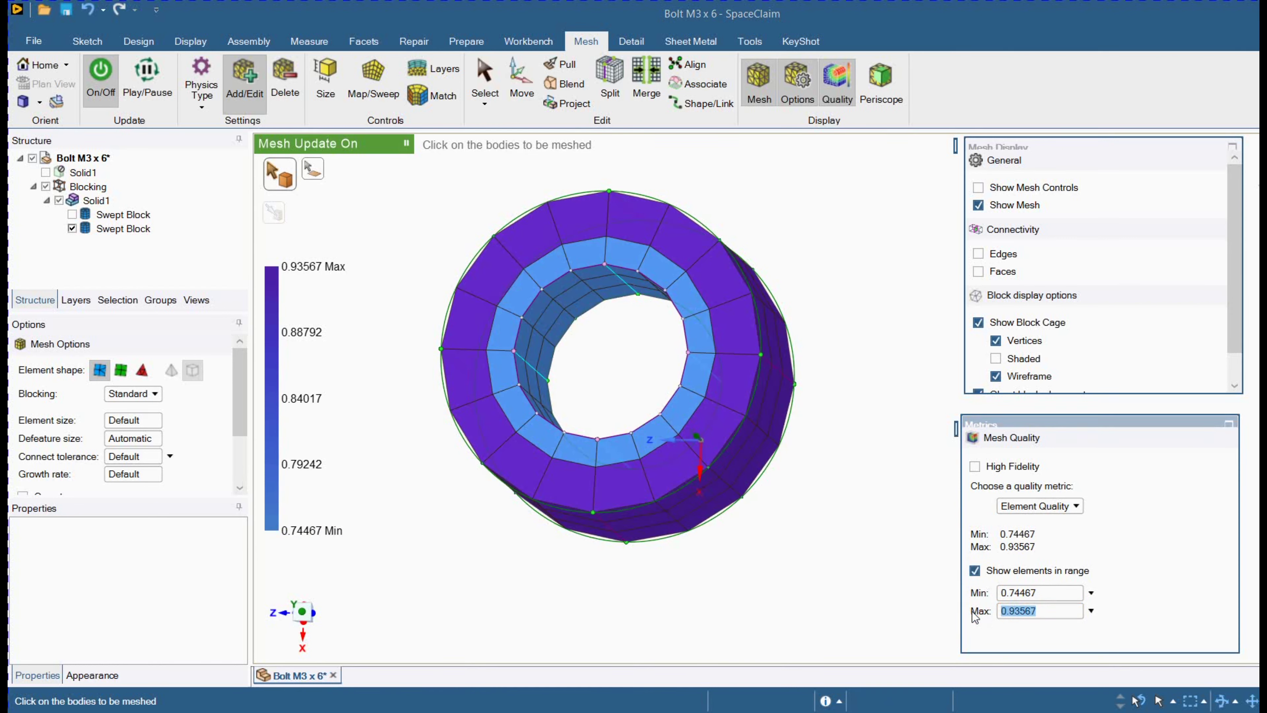
type("0.8")
key("Return")
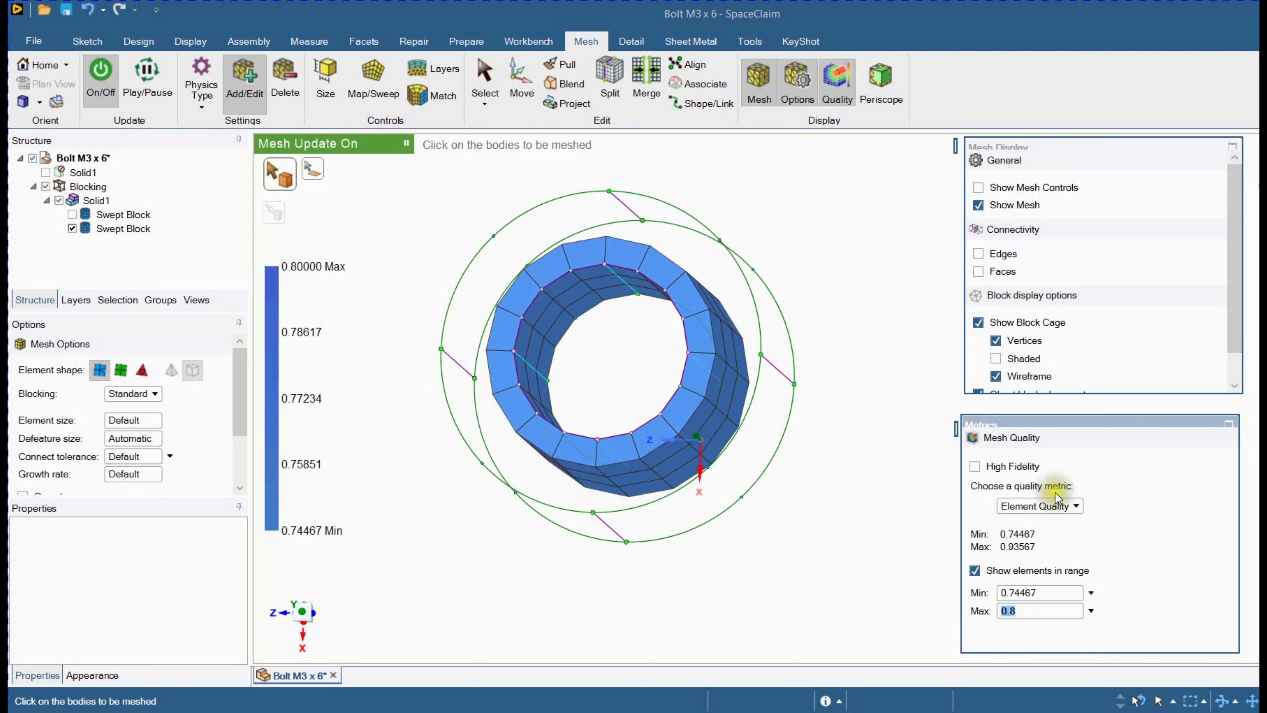
mouse_move(803, 518)
middle_mouse_down()
mouse_move(857, 504)
mouse_move(742, 424)
mouse_move(768, 495)
mouse_move(794, 515)
mouse_move(840, 512)
mouse_move(771, 506)
middle_mouse_up()
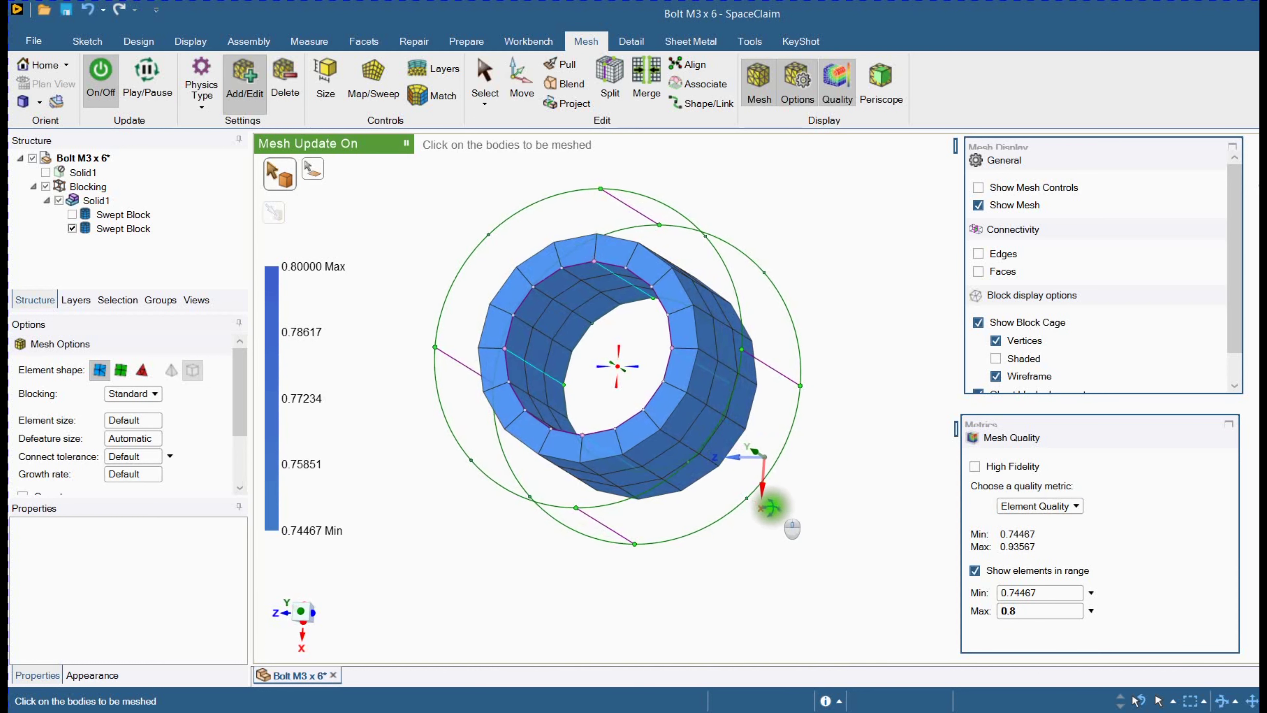
left_click(974, 570)
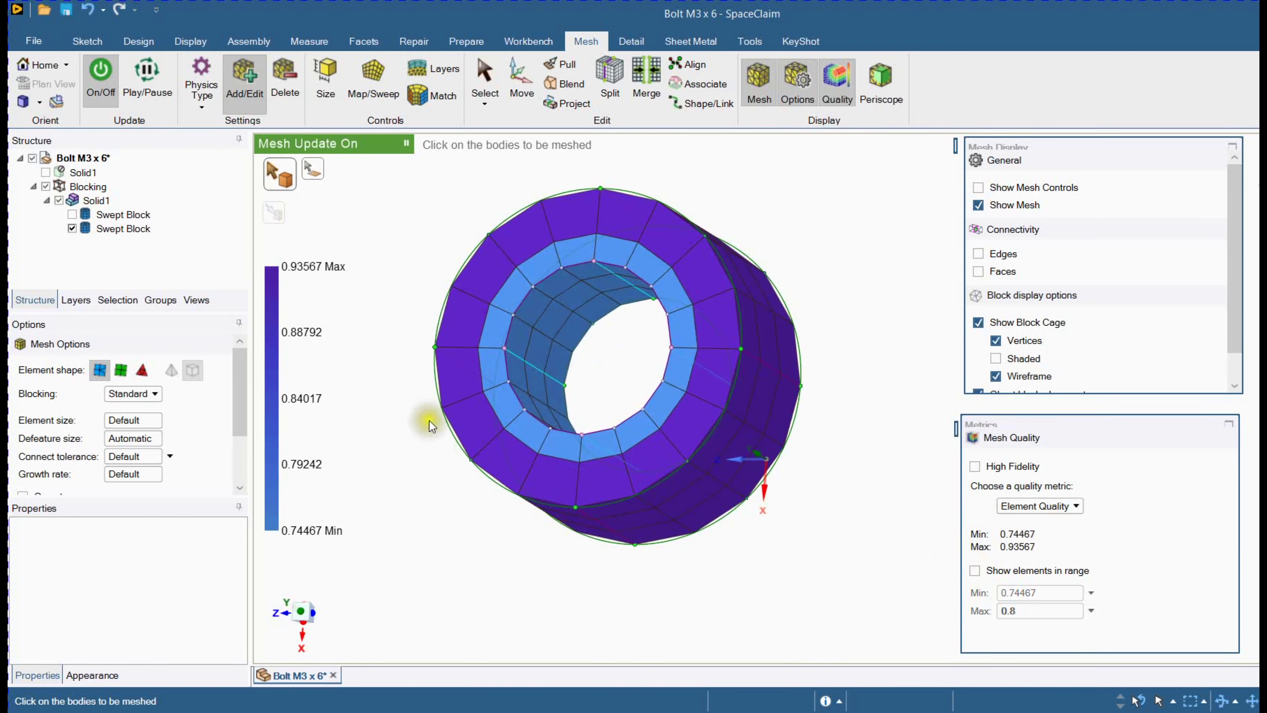
- Convert the head's outer swept block to Mapped and apply a mapping control to its ring-shaped end face
left_click(374, 80)
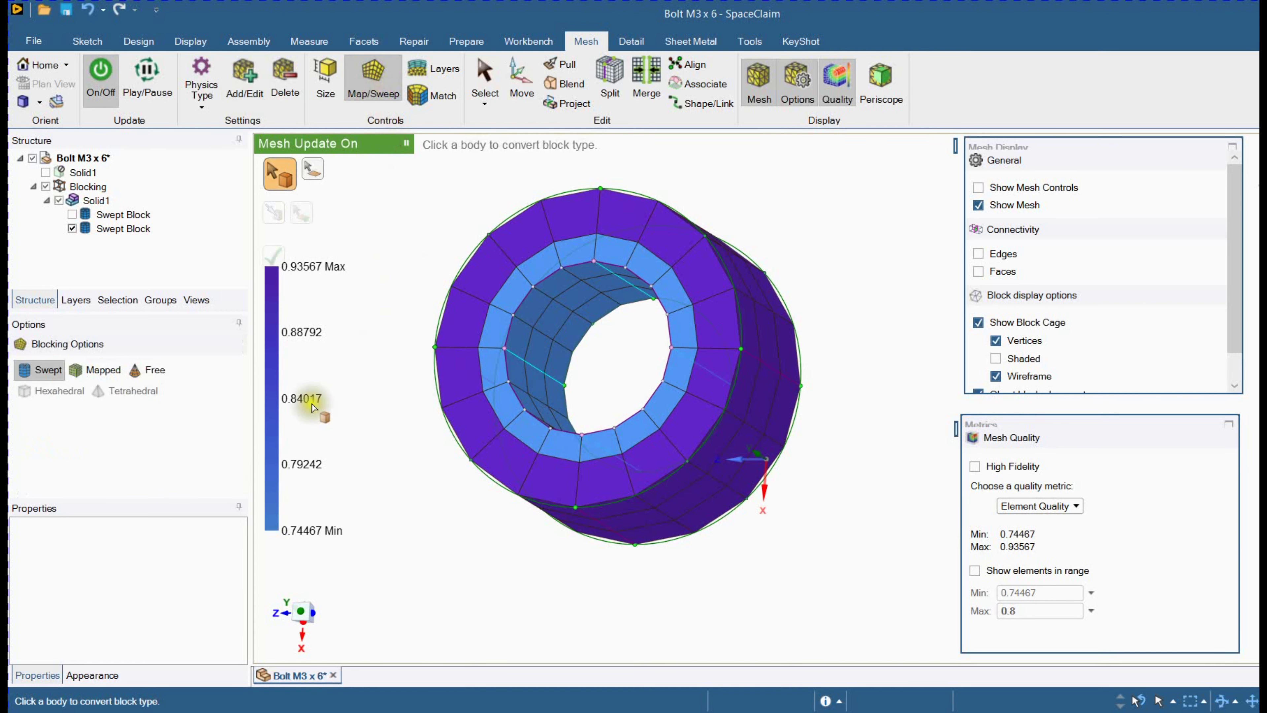
left_click(103, 370)
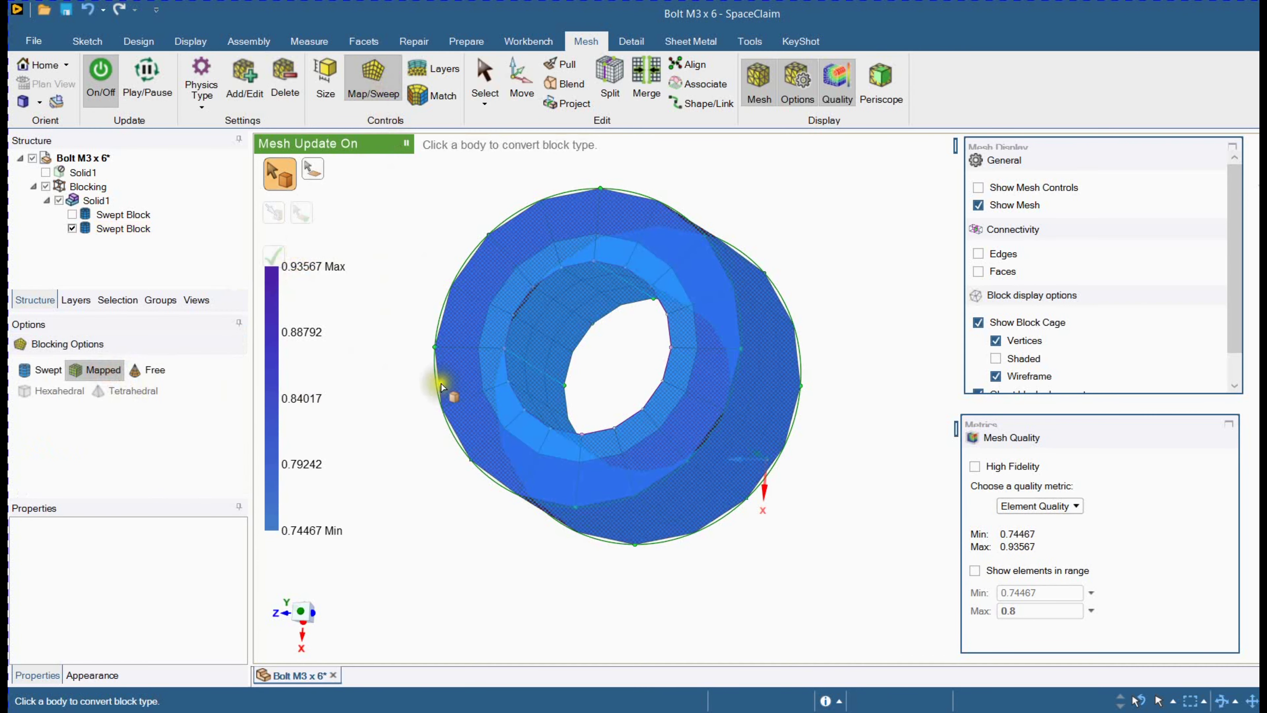
left_click(441, 387)
left_click(310, 173)
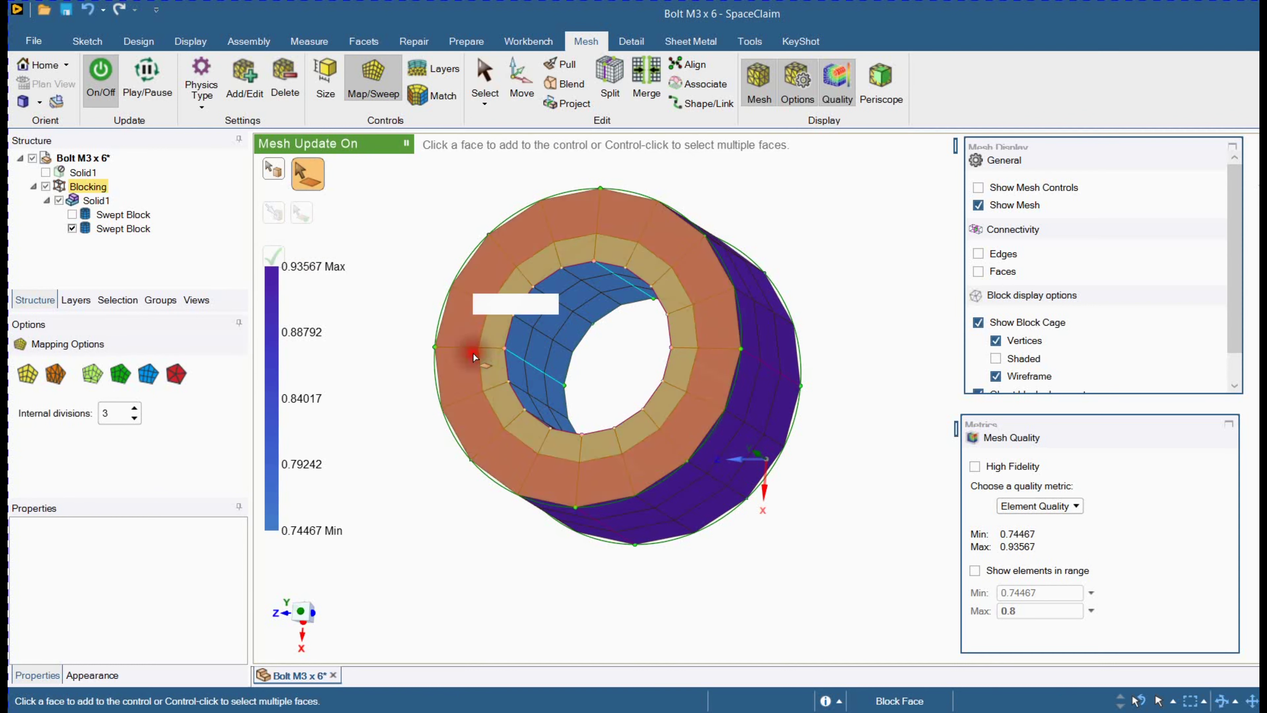
left_click(473, 357)
left_click(274, 258)
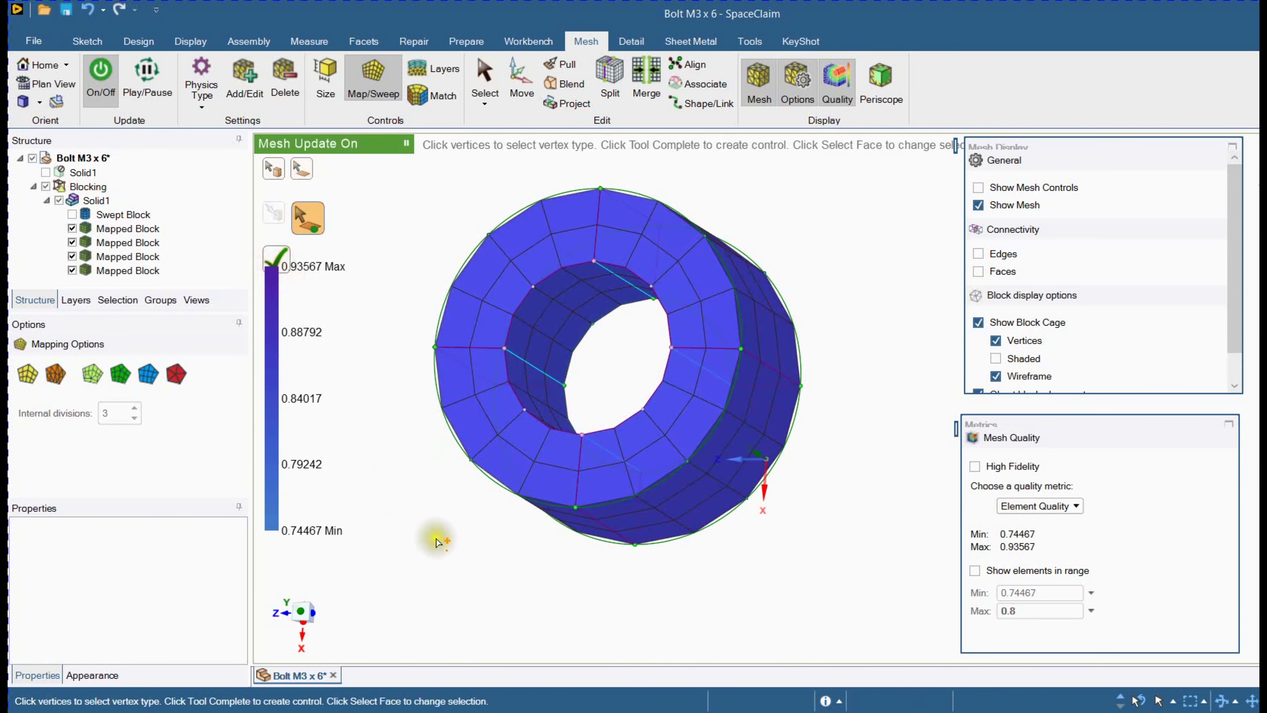
mouse_move(441, 540)
middle_mouse_down()
mouse_move(480, 586)
mouse_move(425, 529)
mouse_move(442, 527)
middle_mouse_up()
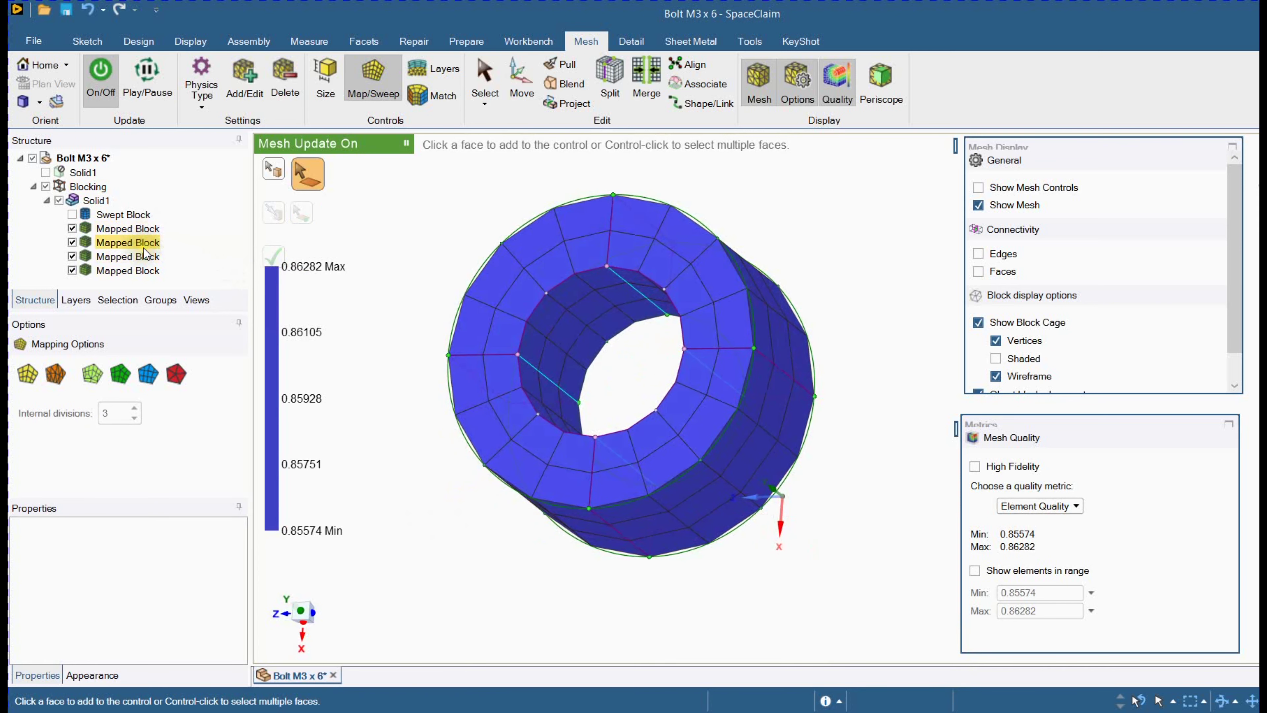
- Inspect the head's mapped blocks by hiding and restoring two of them one after the other
left_click(72, 270)
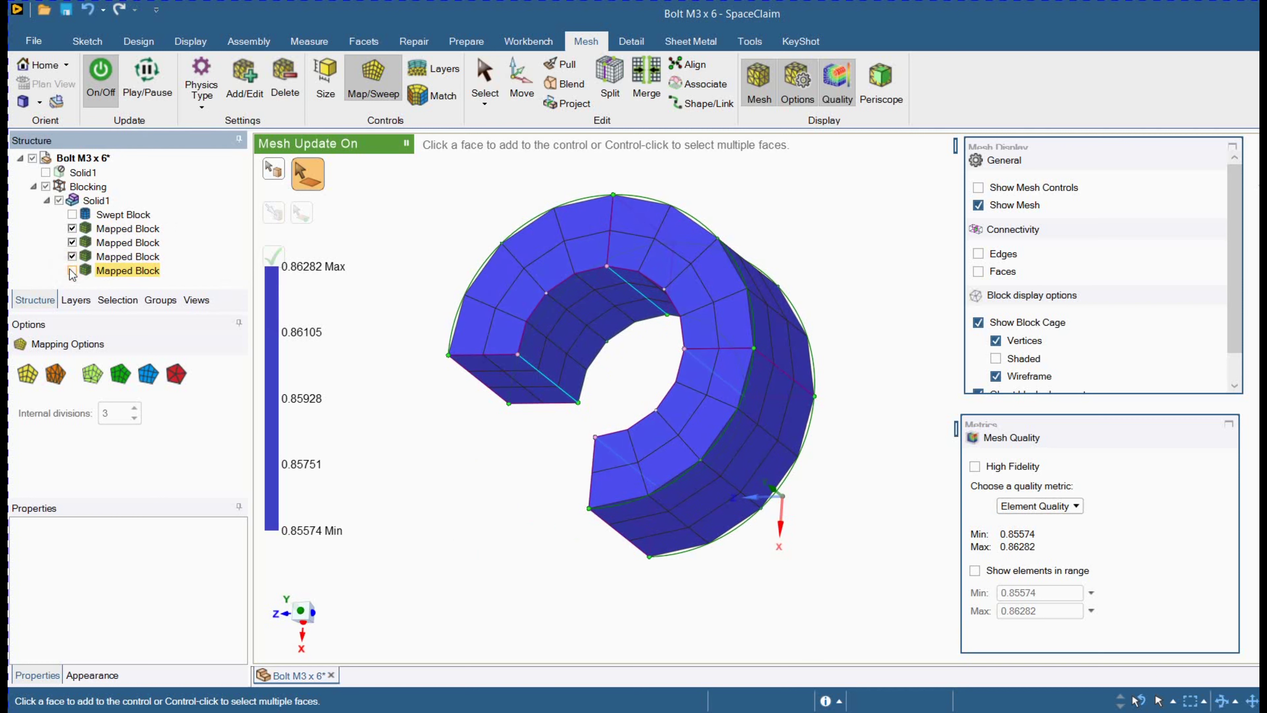
left_click(72, 270)
left_click(72, 256)
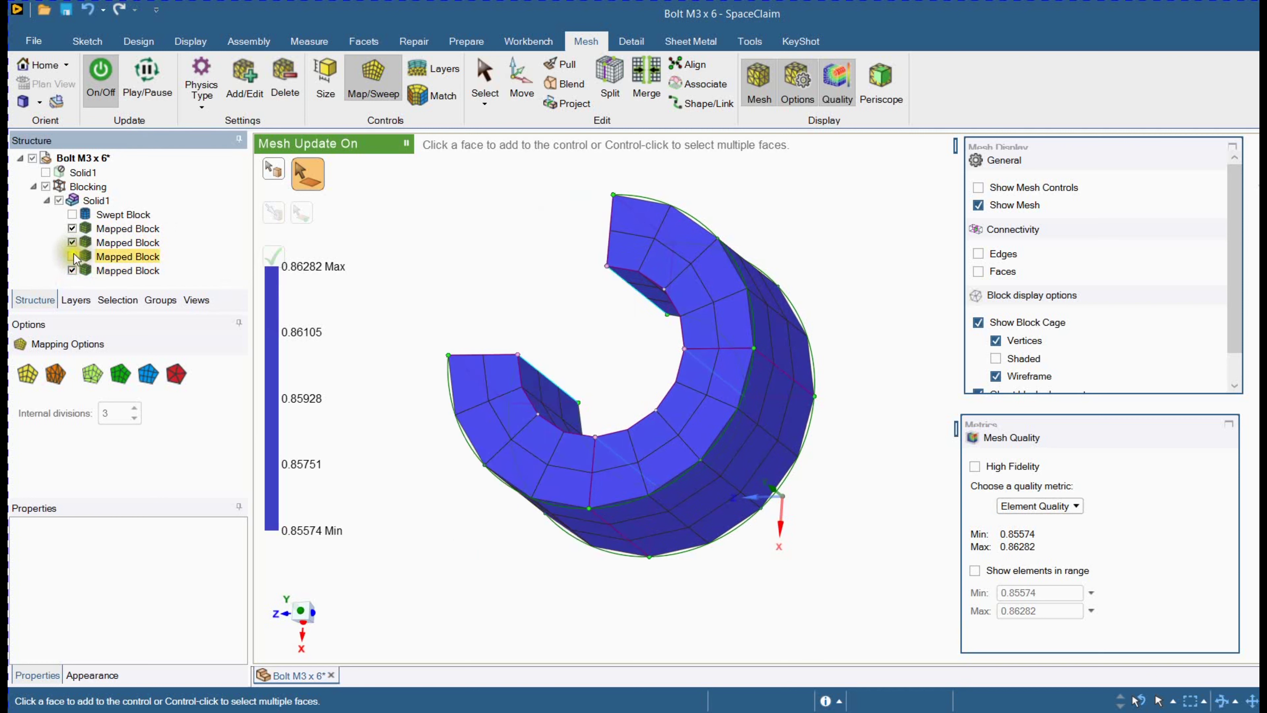
left_click(73, 256)
left_click(304, 386)
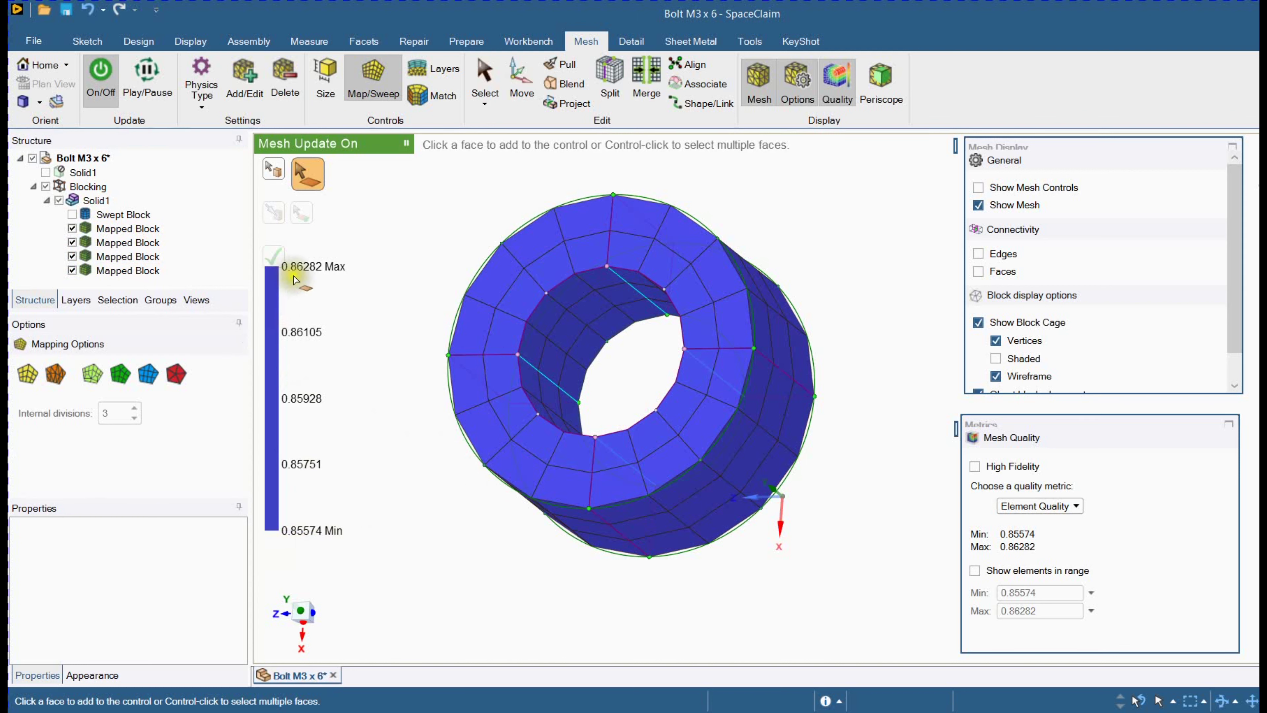
left_click(416, 401)
scroll(415, 401, "up", 3)
scroll(415, 401, "down", 3)
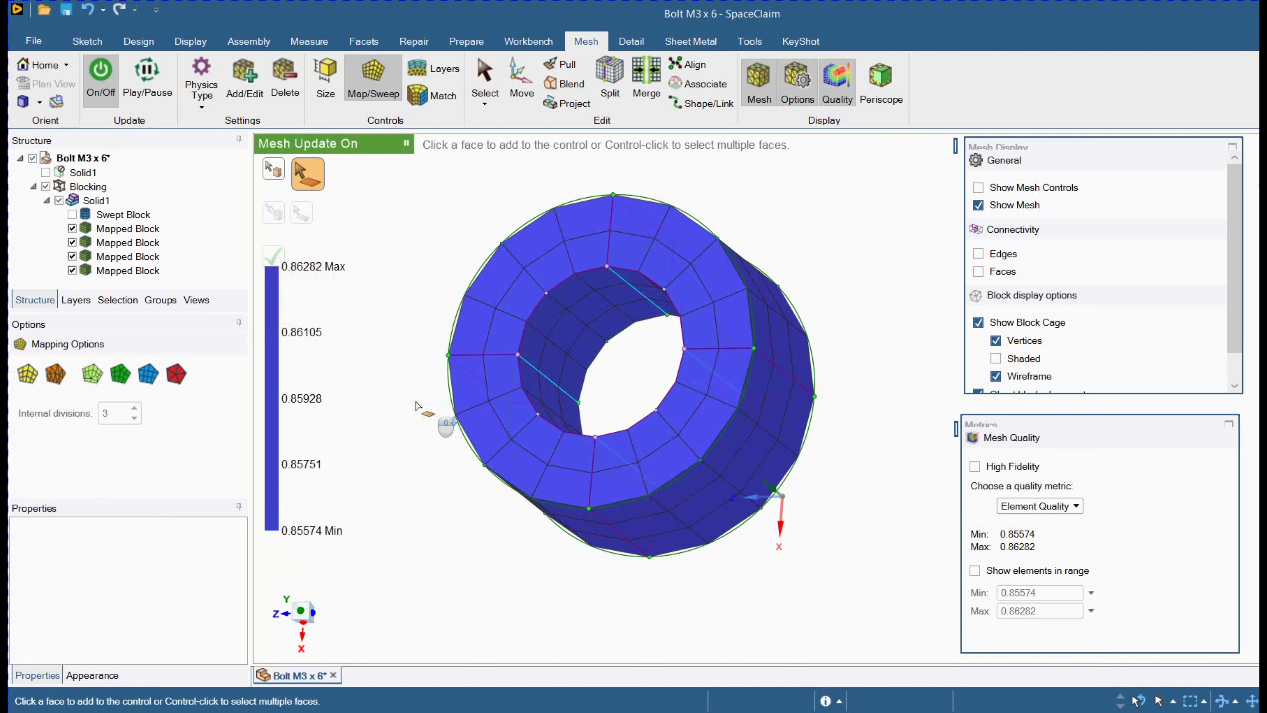
mouse_move(405, 395)
middle_mouse_down()
mouse_move(345, 339)
mouse_move(397, 378)
middle_mouse_up()
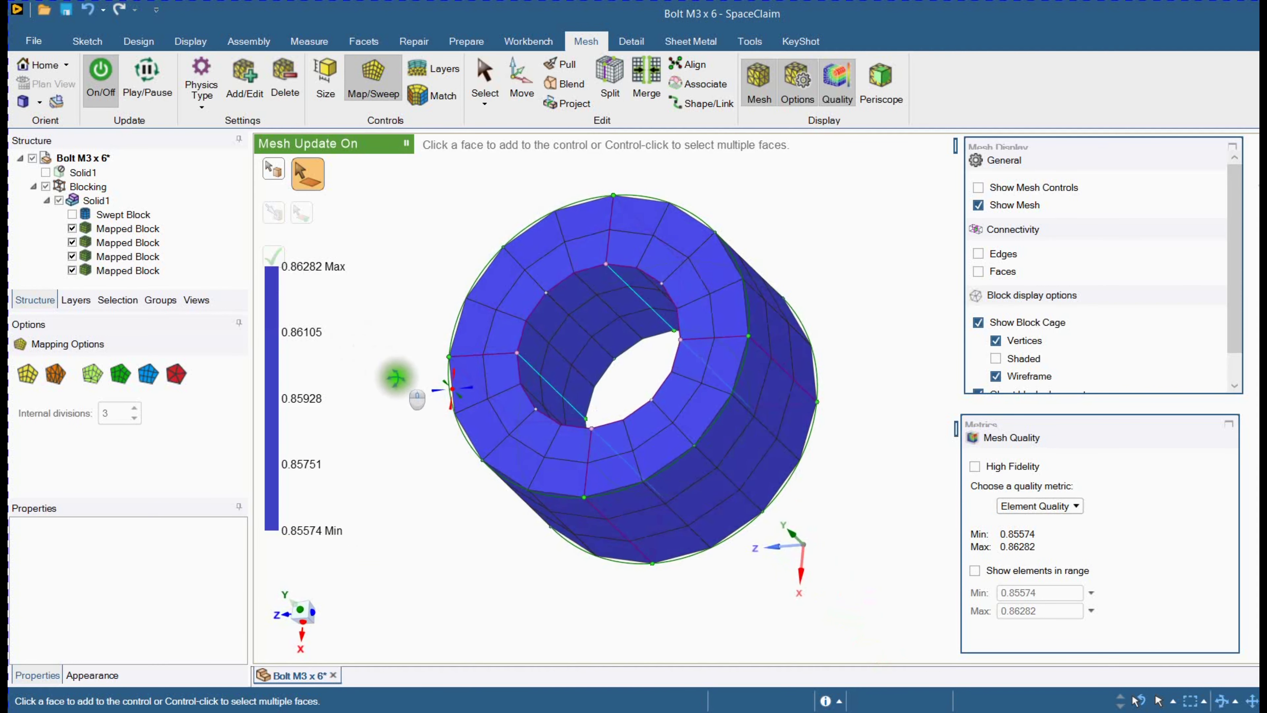
- Isolate the core swept block and examine its mesh where the head section meets the shank
left_click(71, 214)
left_click(58, 202)
left_click(72, 214)
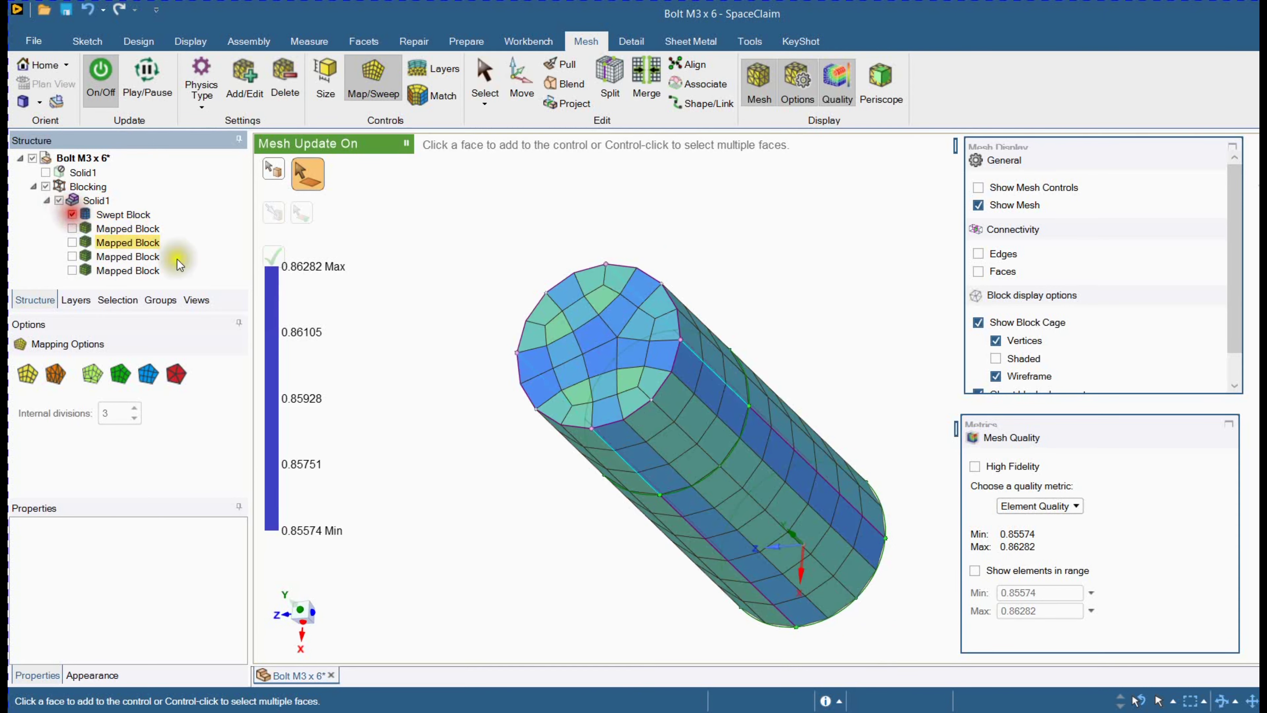
middle_click_drag(443, 422, 580, 355)
scroll(641, 408, "down", 2)
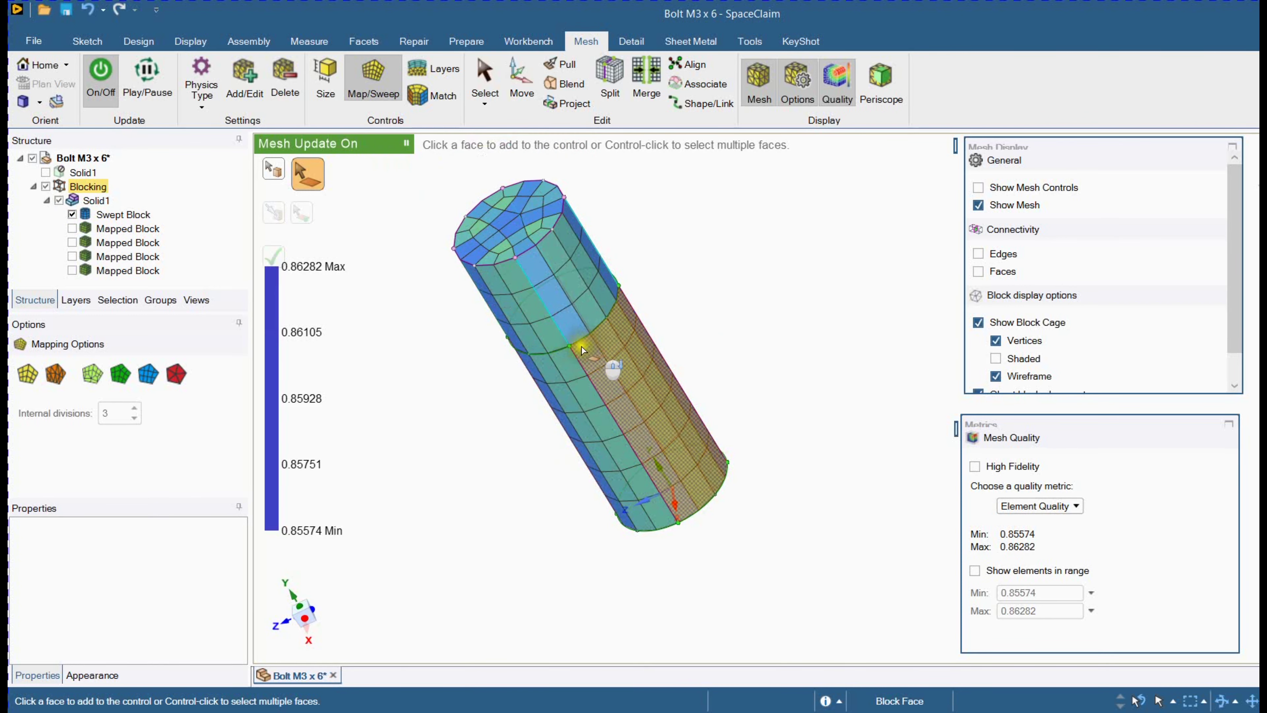
scroll(563, 351, "up", 5)
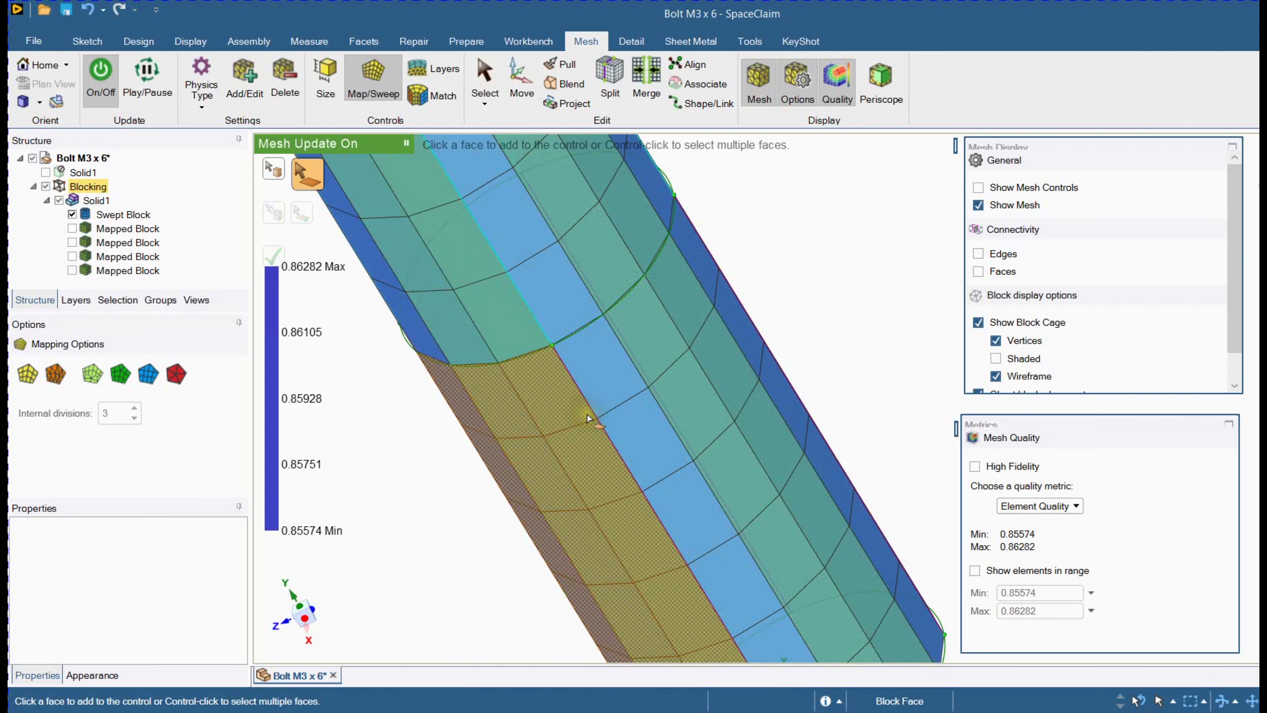
scroll(589, 418, "down", 1)
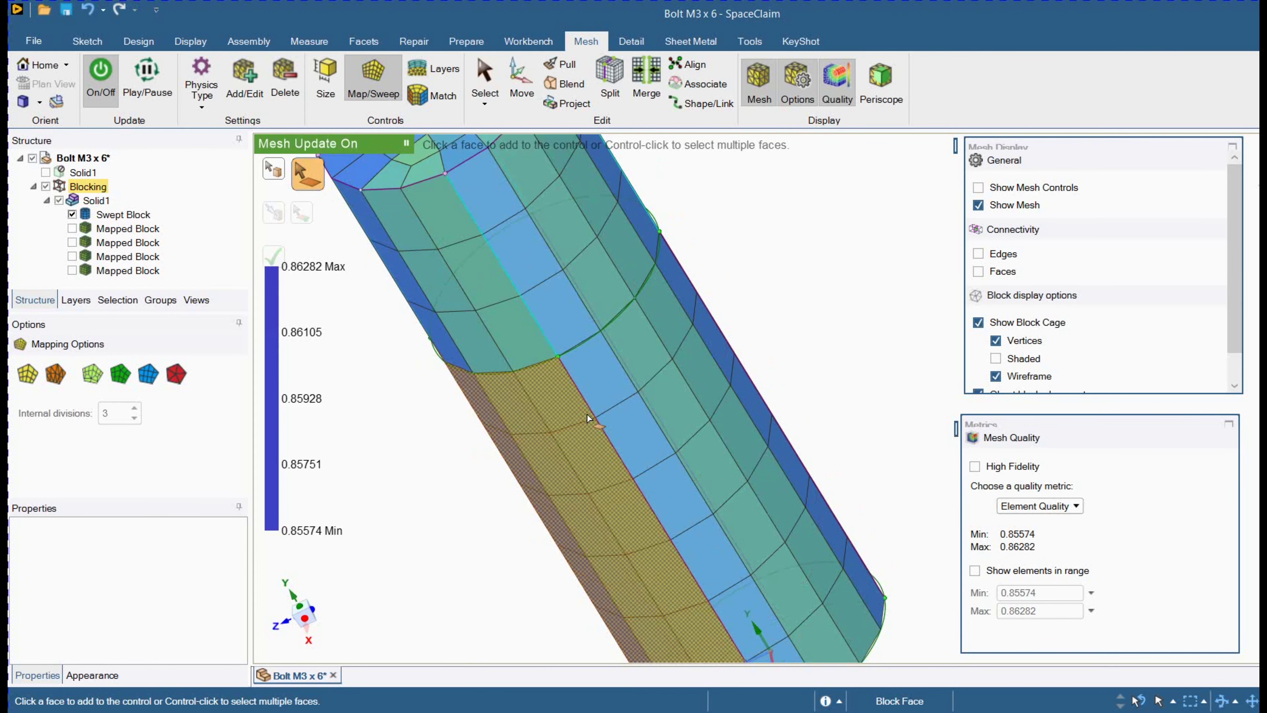
- Apply a size control of 8 divisions to the lengthwise edge of the core block's shank section
left_click(326, 79)
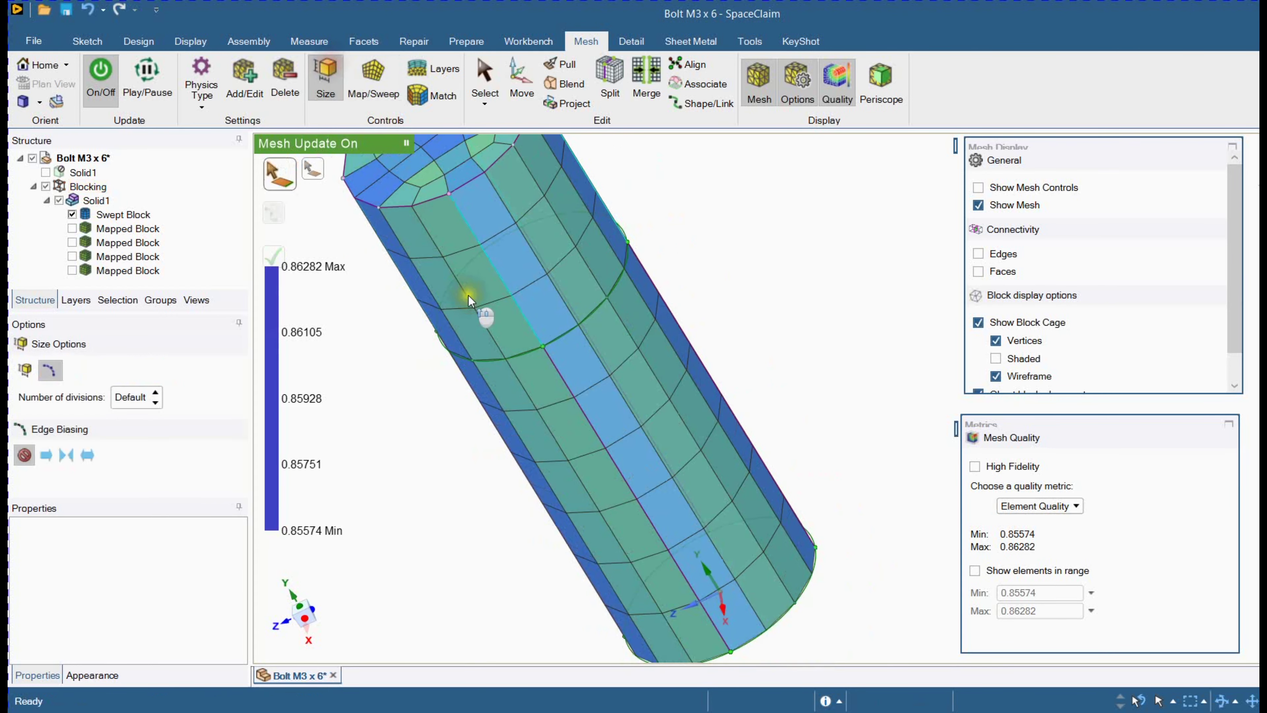
left_click(573, 395)
scroll(573, 395, "down", 1)
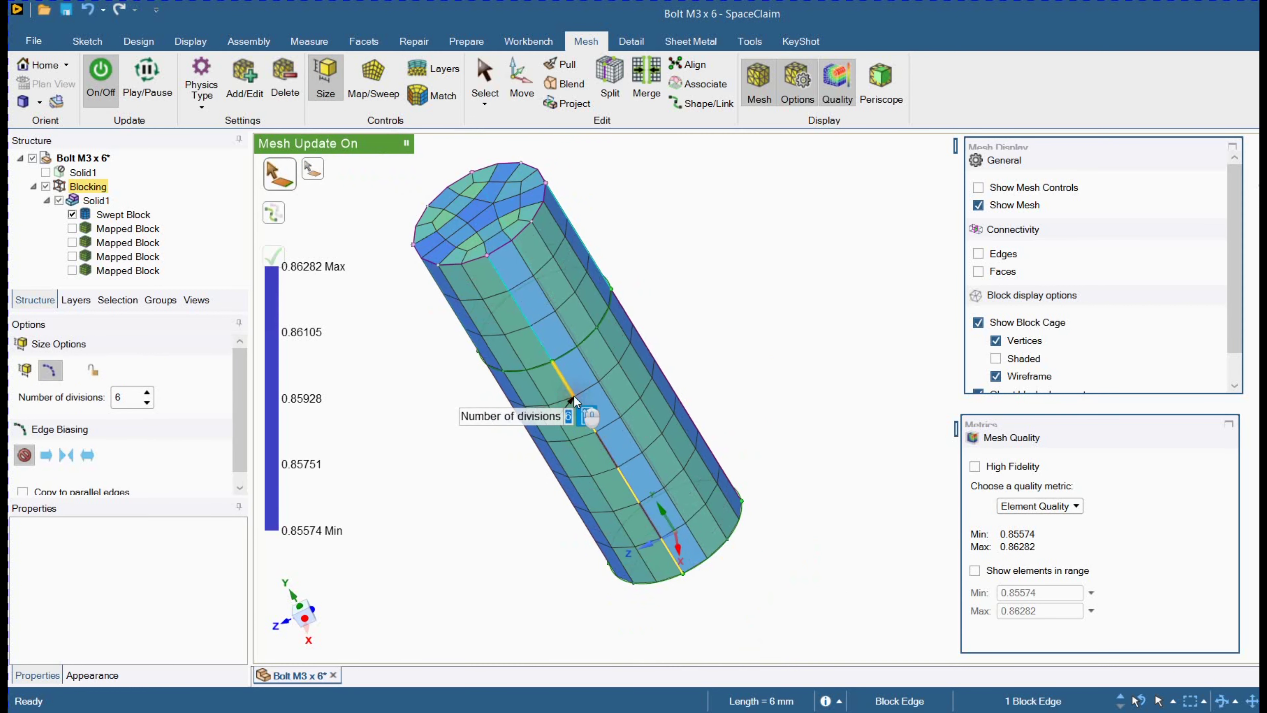
left_click(148, 393)
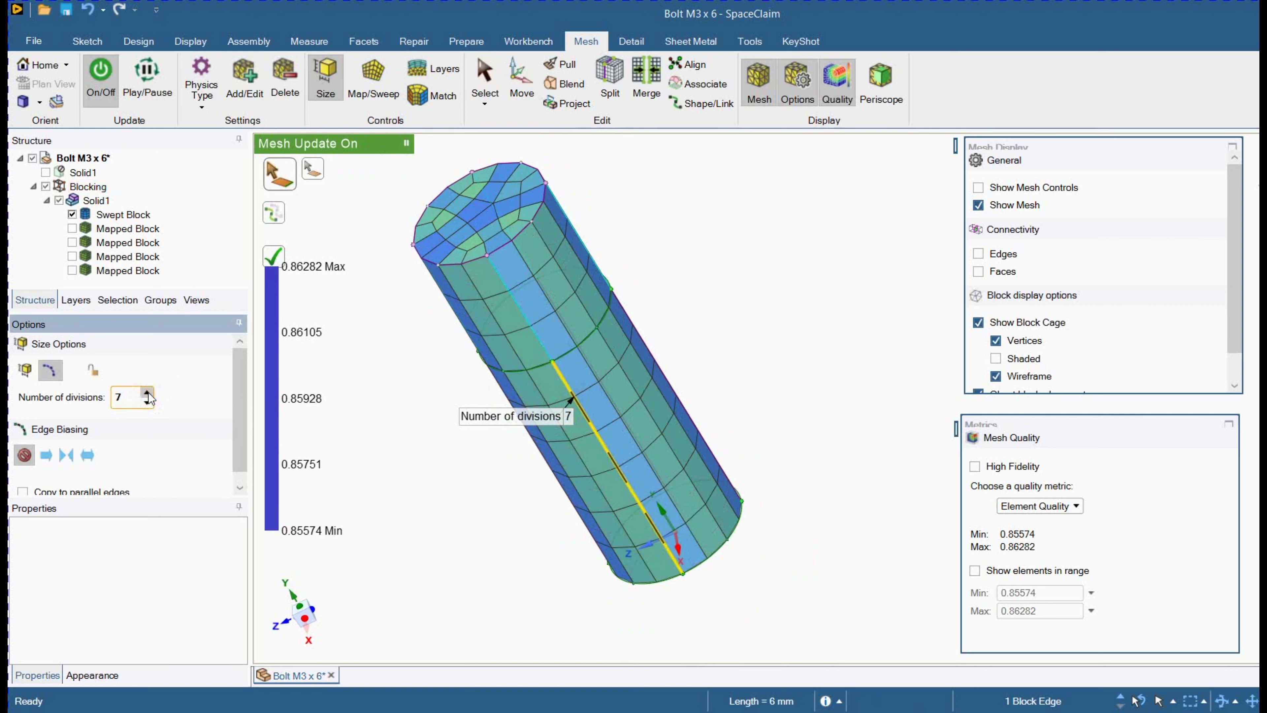
left_click(148, 392)
left_click(272, 259)
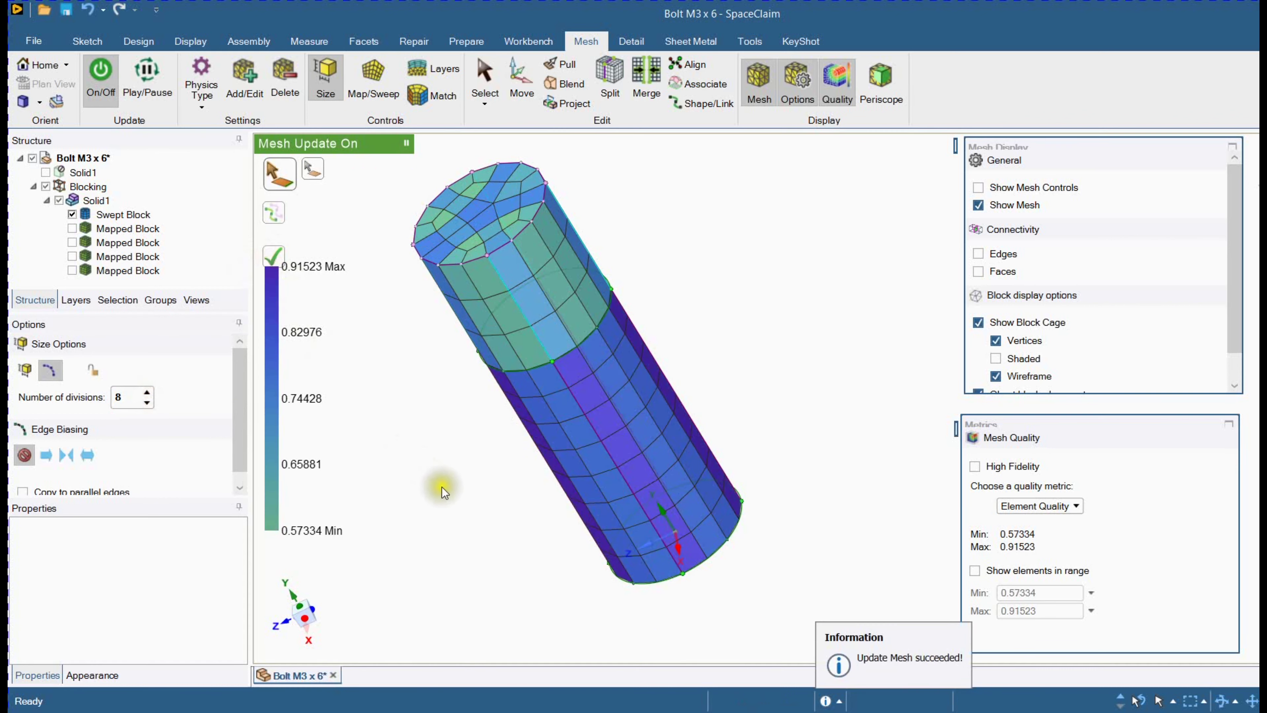
left_click(445, 492)
middle_click_drag(482, 486, 444, 461)
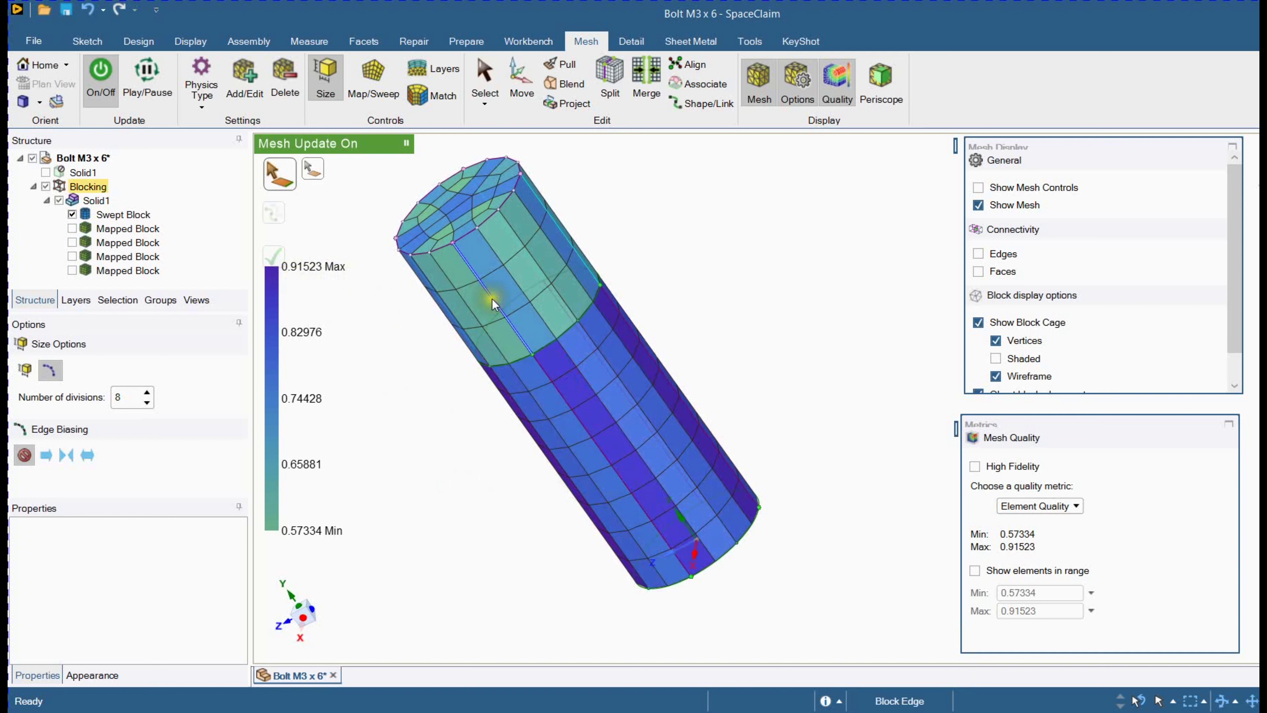
- Apply a size control of 5 divisions to the lengthwise edge of the core block's head section
left_click(327, 547)
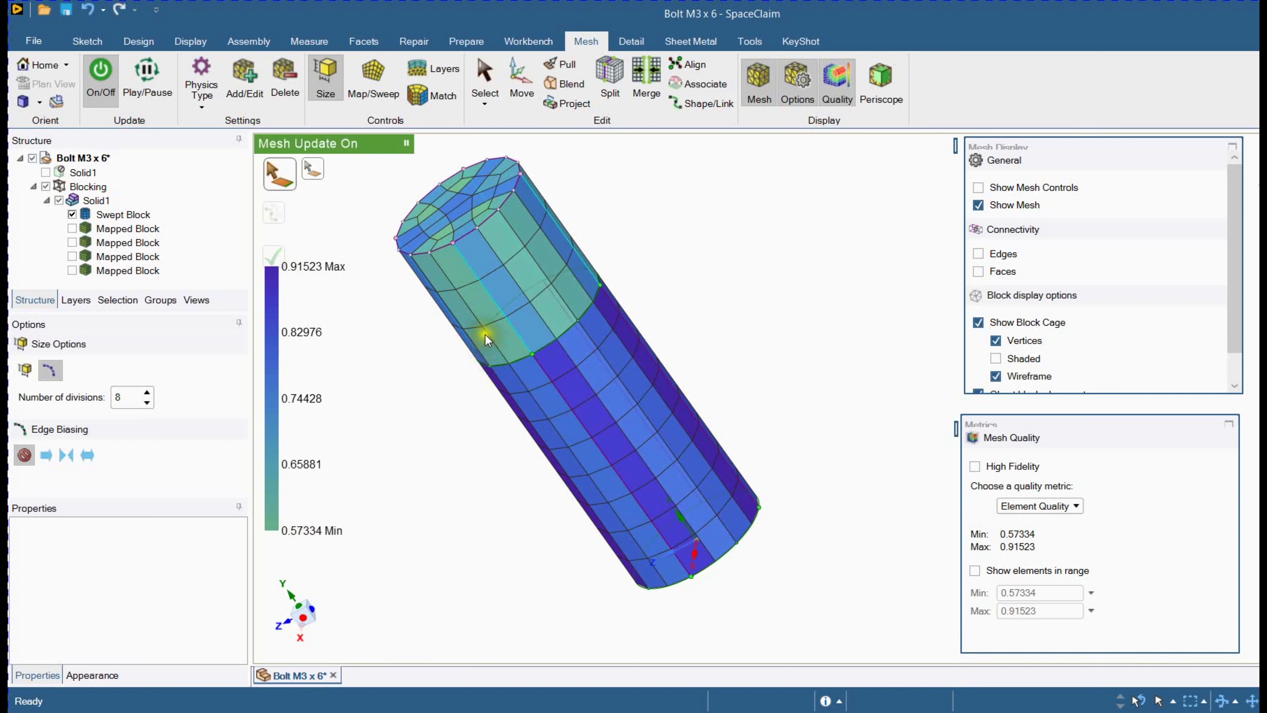
left_click(506, 319)
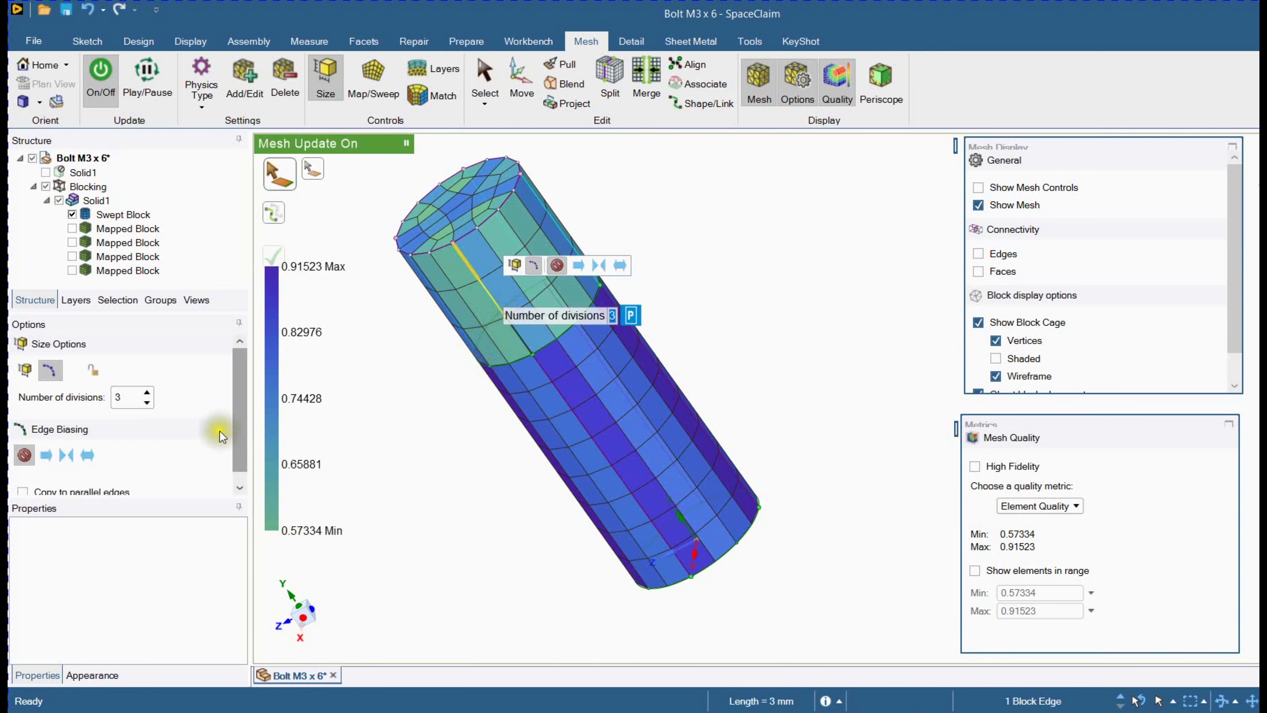
left_click(147, 397)
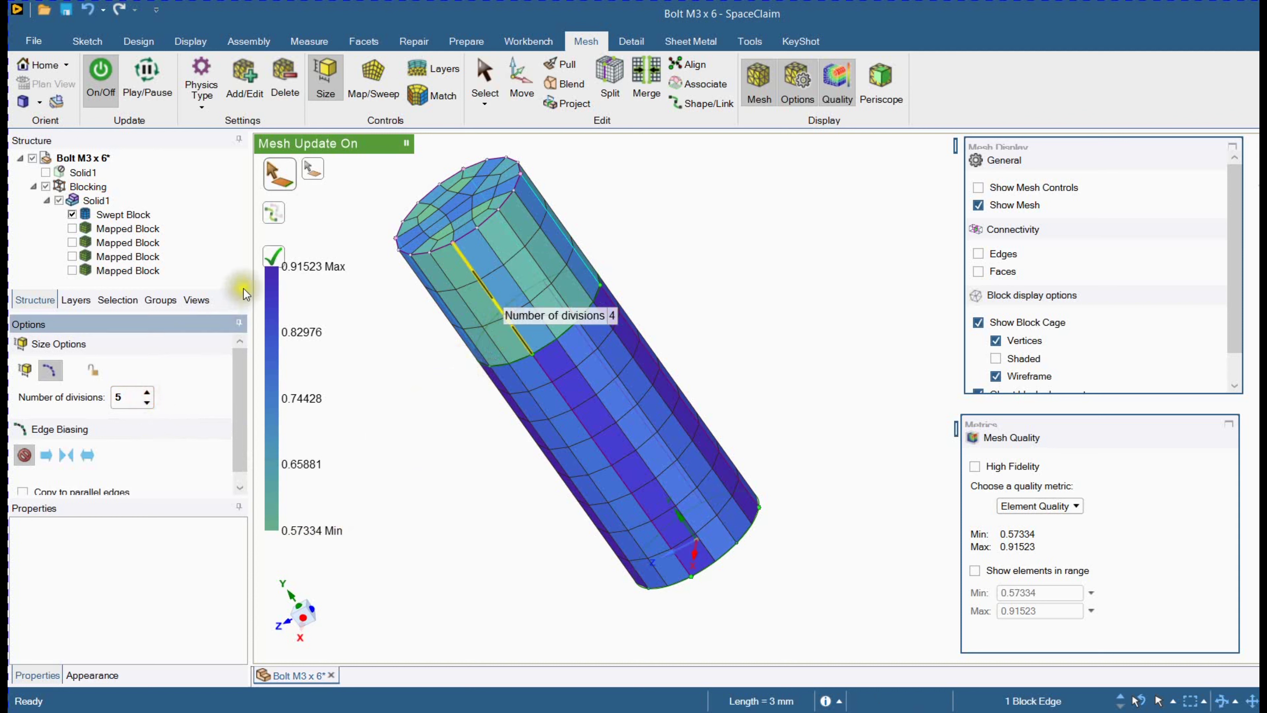
left_click(273, 257)
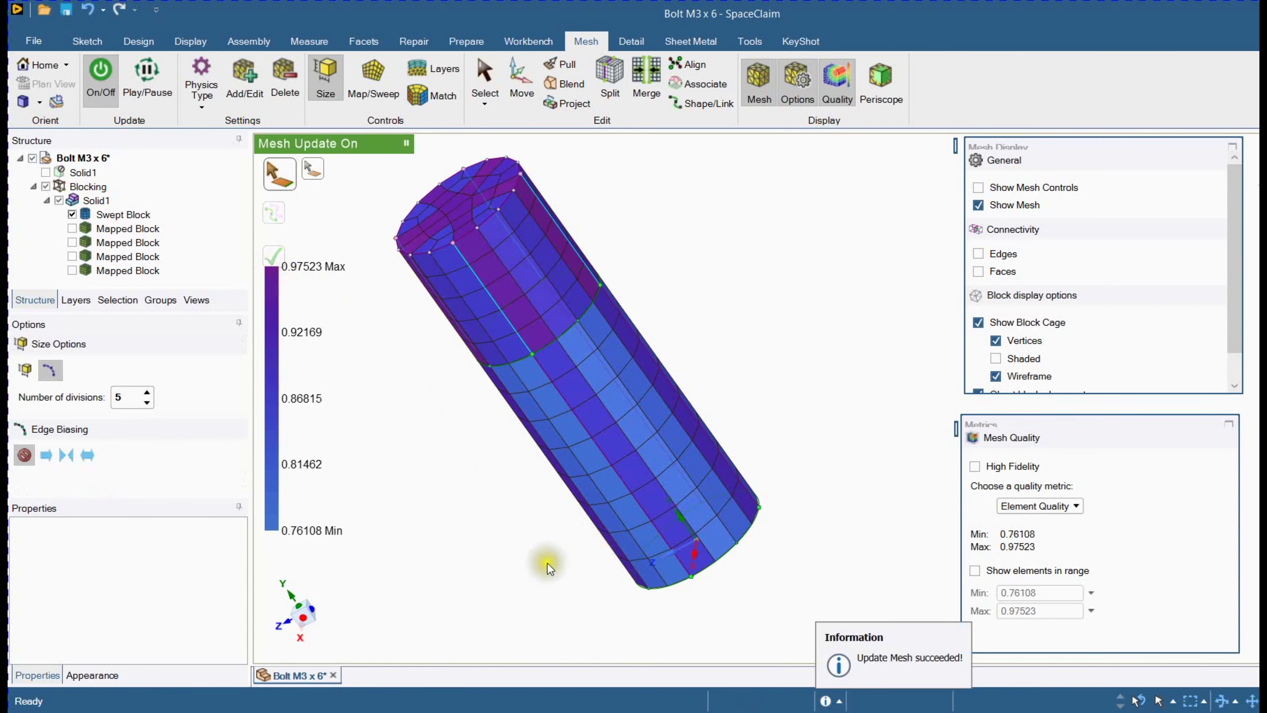
middle_click_drag(549, 568, 561, 499)
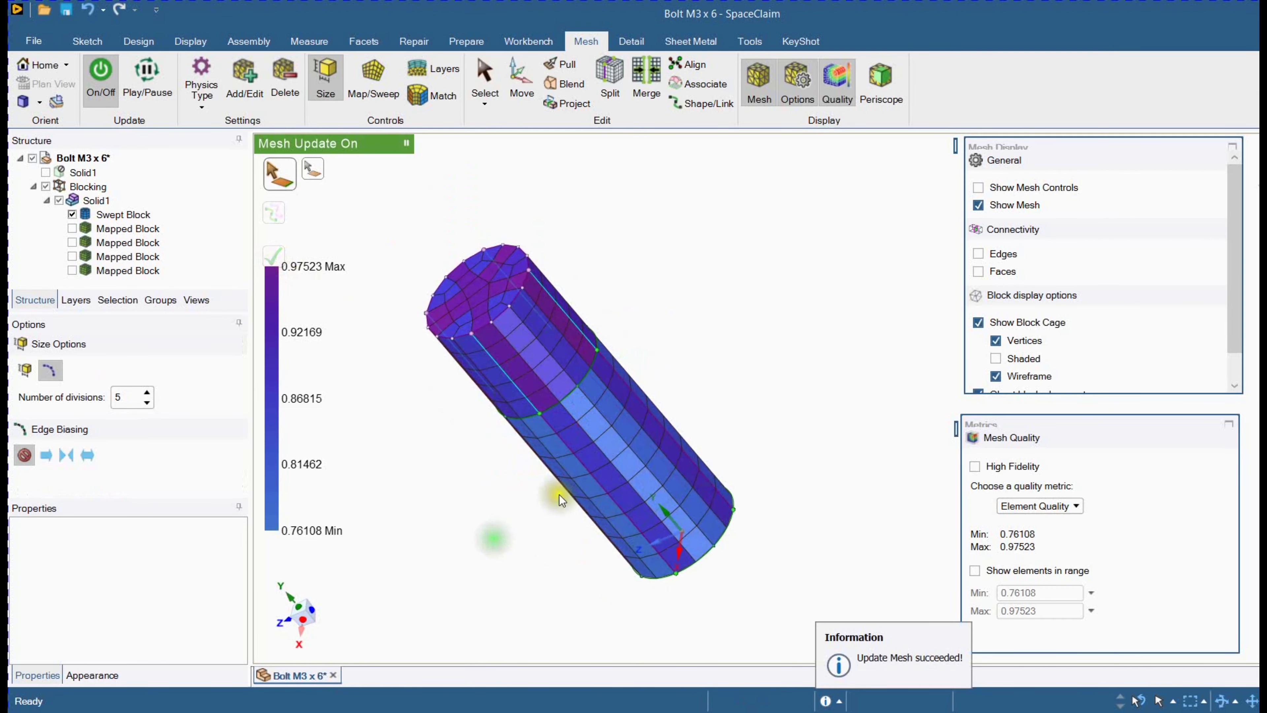
middle_click_drag(330, 537, 320, 503)
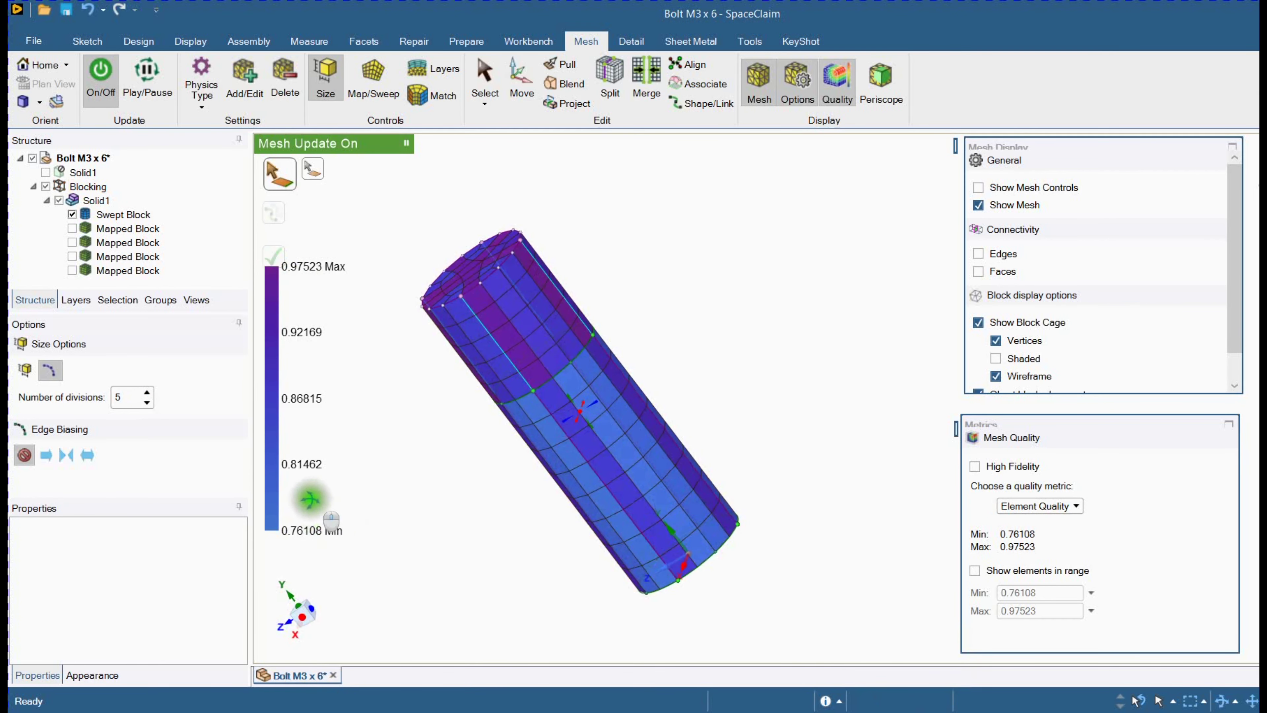
- Set the lengthwise edge of the core block's shank section to 9 divisions and apply the size control
left_click(590, 466)
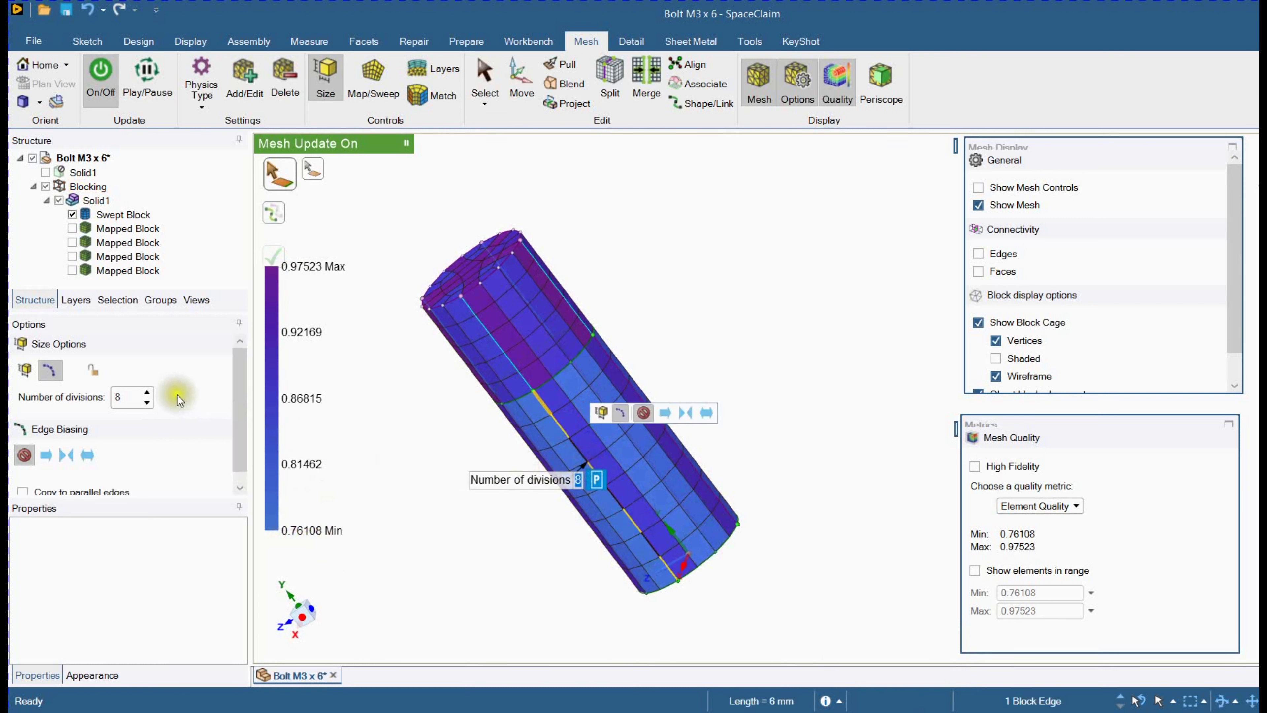
left_click(147, 393)
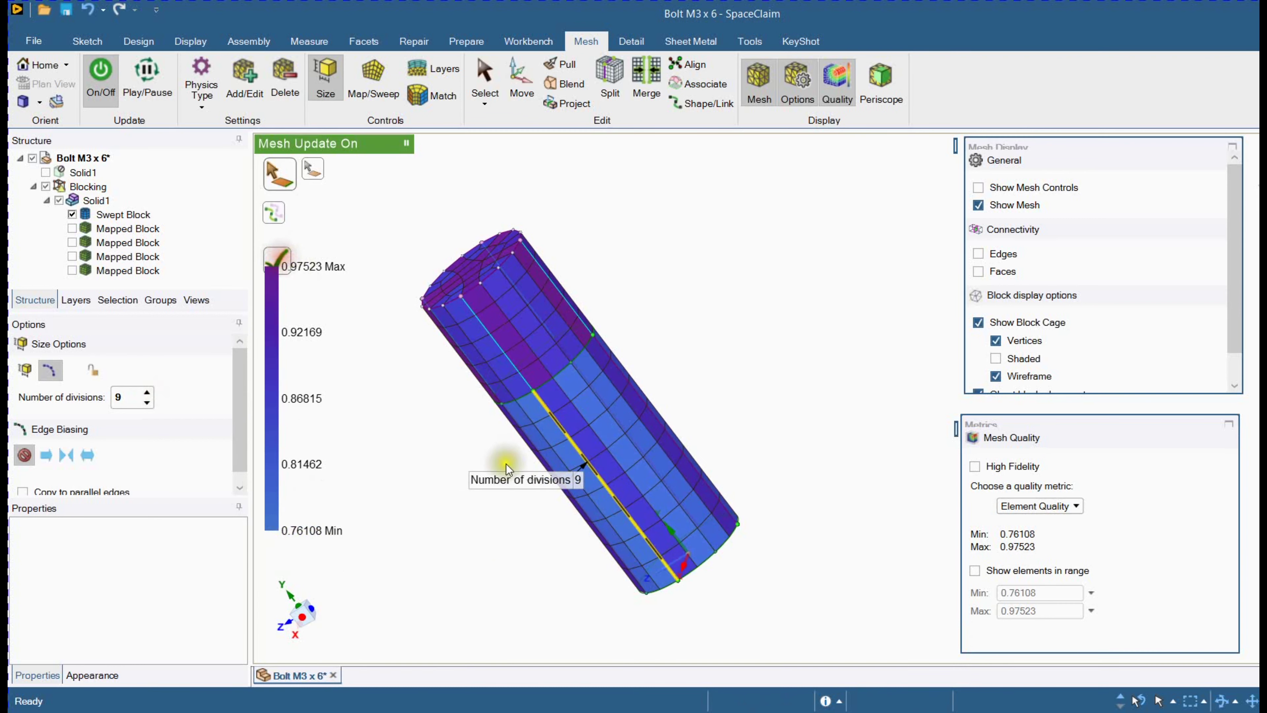
left_click(435, 471)
- Check the core block's mesh with the Aspect Ratio metric and return to Element Quality
middle_click_drag(435, 470, 466, 494)
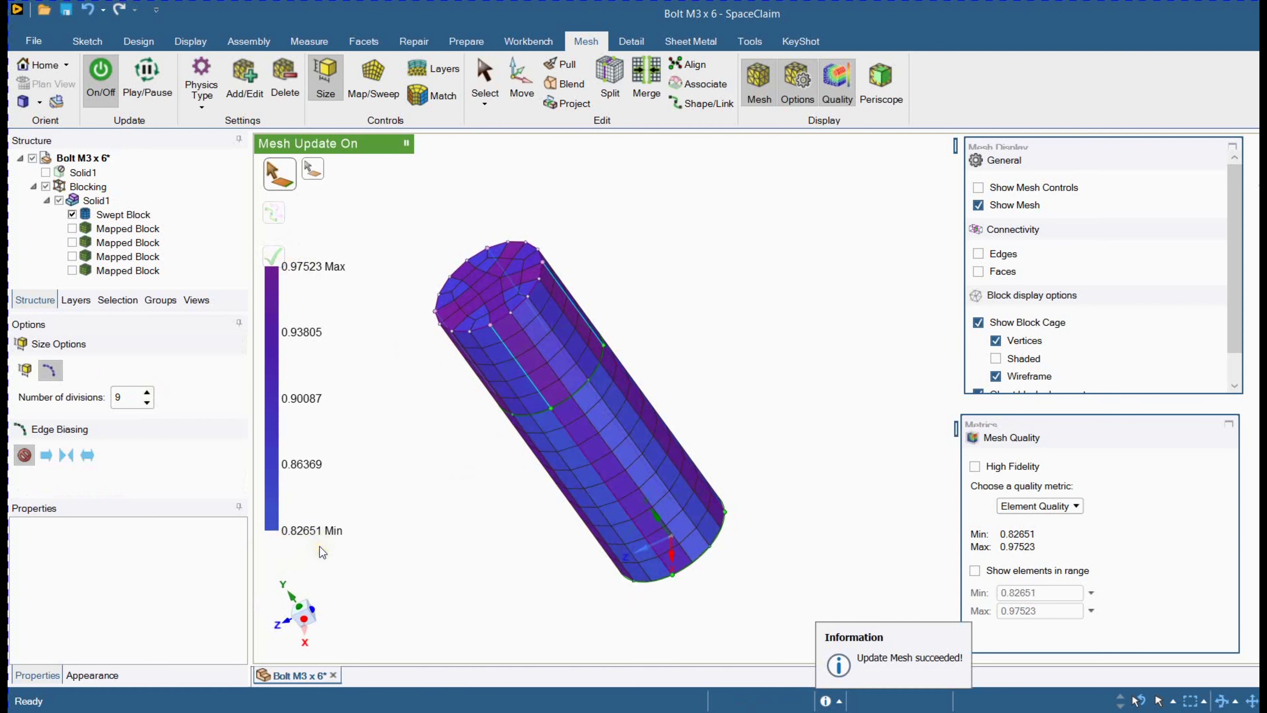
mouse_move(405, 416)
middle_mouse_down()
mouse_move(410, 368)
mouse_move(429, 410)
mouse_move(419, 397)
middle_mouse_up()
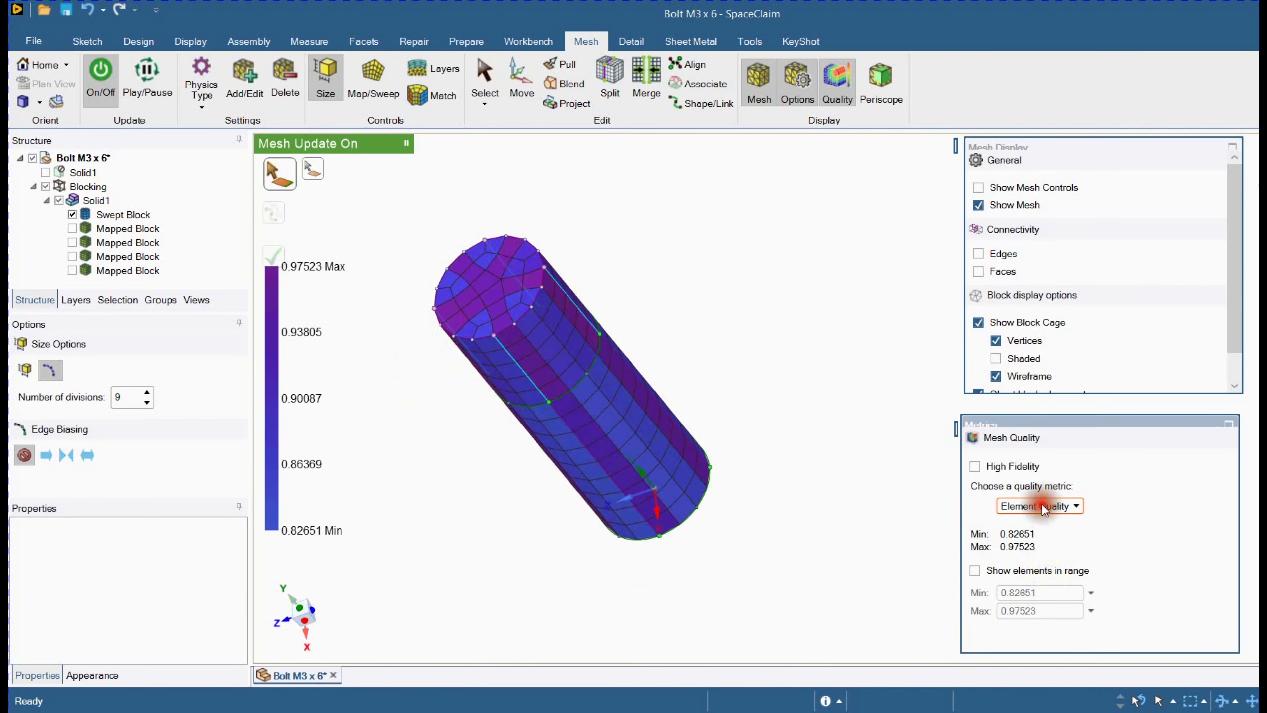
left_click(1042, 503)
left_click(1040, 545)
left_click(1042, 509)
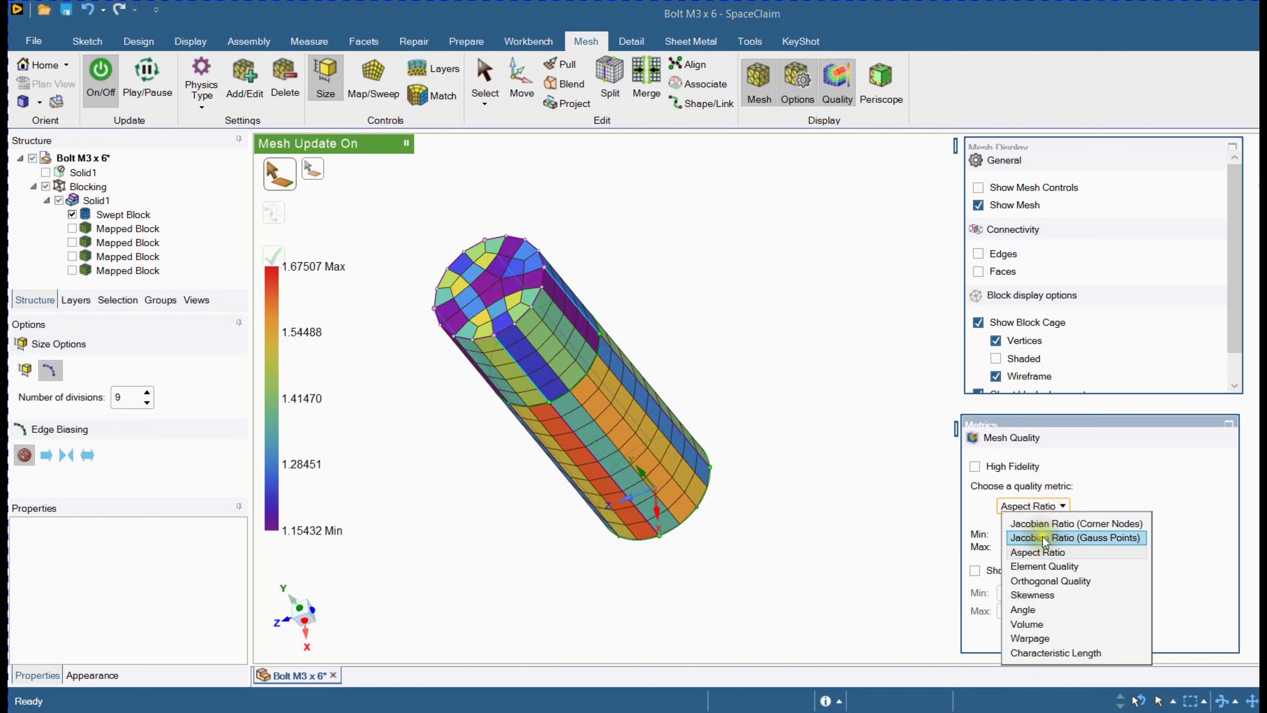
left_click(1049, 566)
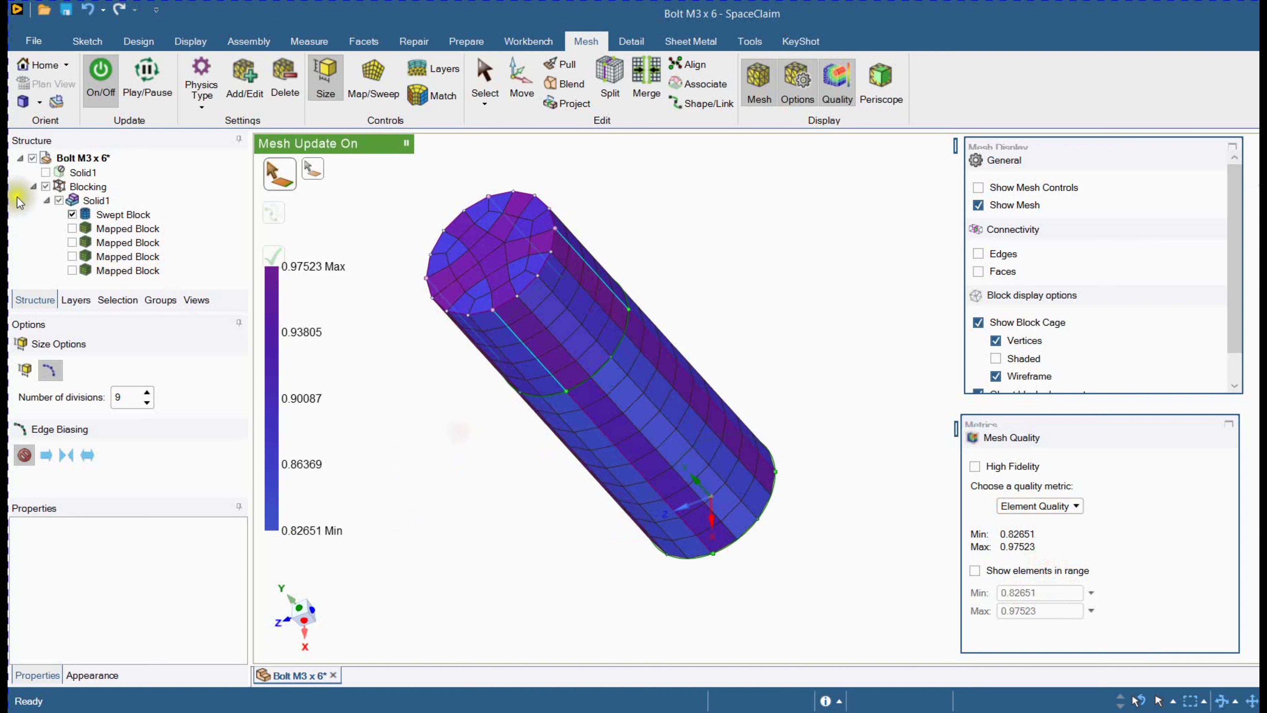
- Restore the visibility of all mapped blocks so the whole bolt mesh is displayed with the swept core
left_click(59, 201)
left_click(58, 200)
left_click(538, 535)
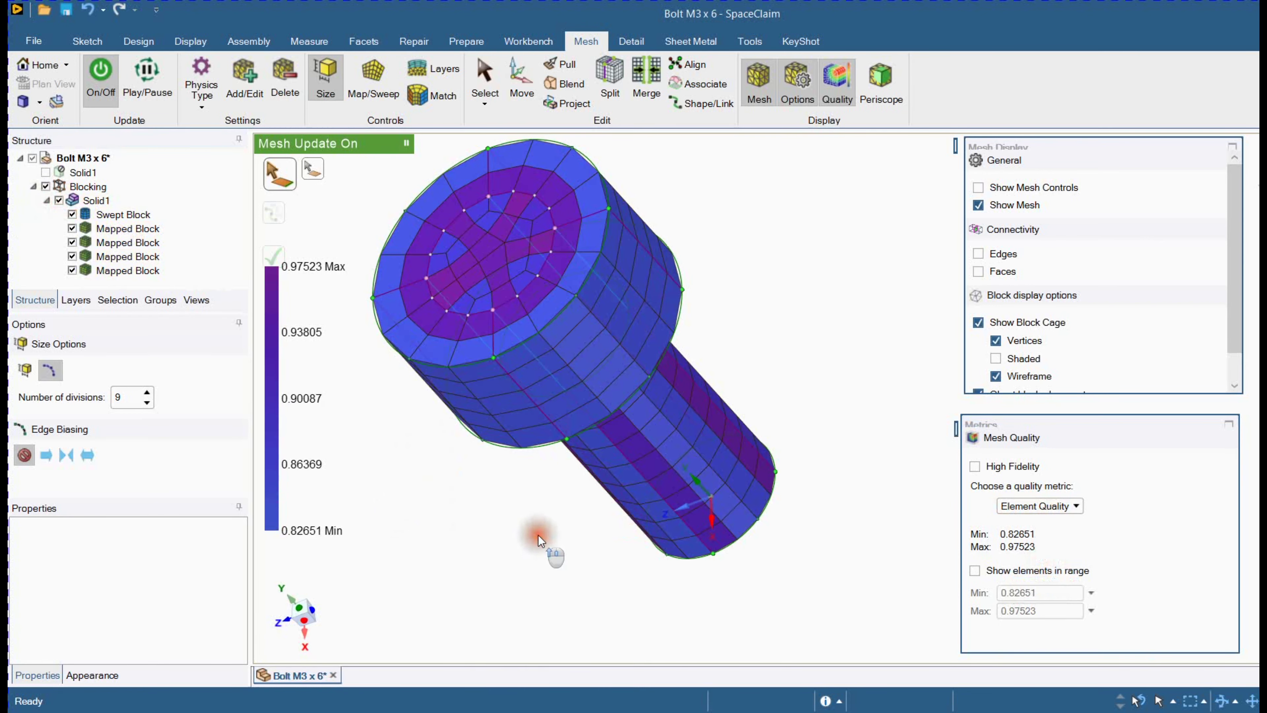
- Examine the full bolt mesh from the head side with the Aspect Ratio metric, and switch back to Element Quality
scroll(538, 535, "down", 2)
left_click(1061, 506)
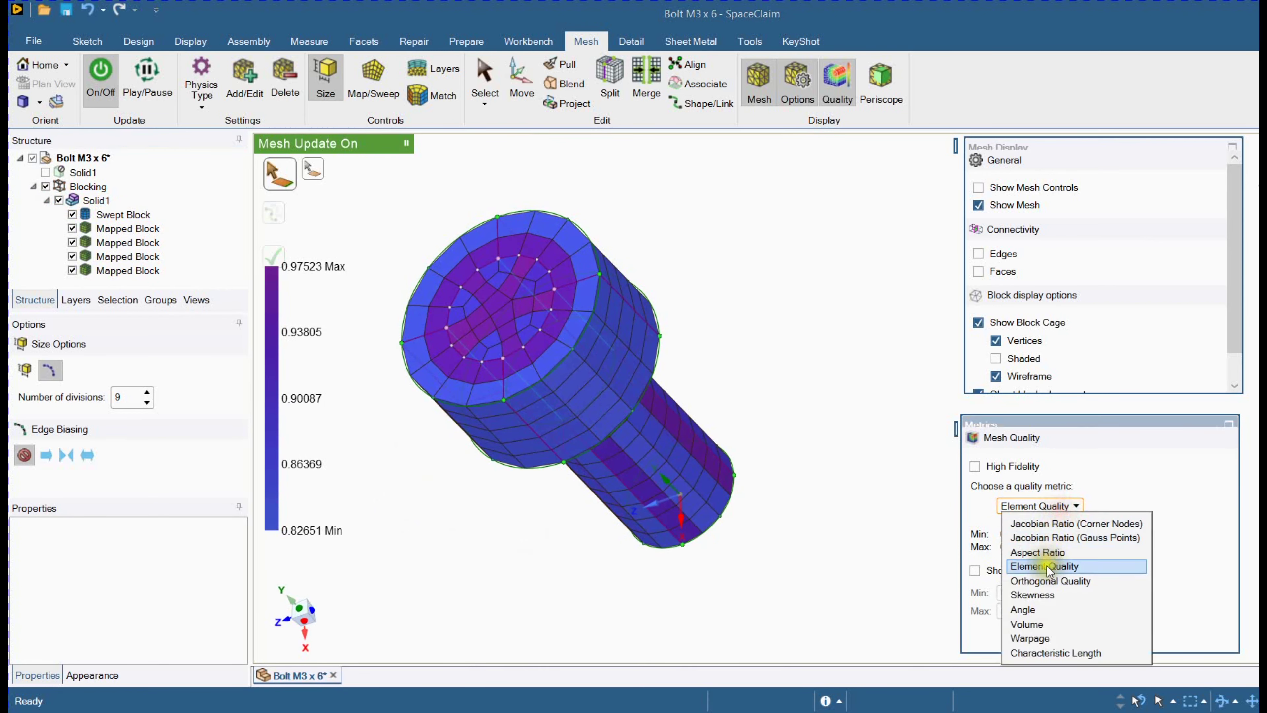
left_click(1043, 550)
scroll(384, 442, "up", 2)
middle_click_drag(384, 442, 593, 485)
left_click(1053, 505)
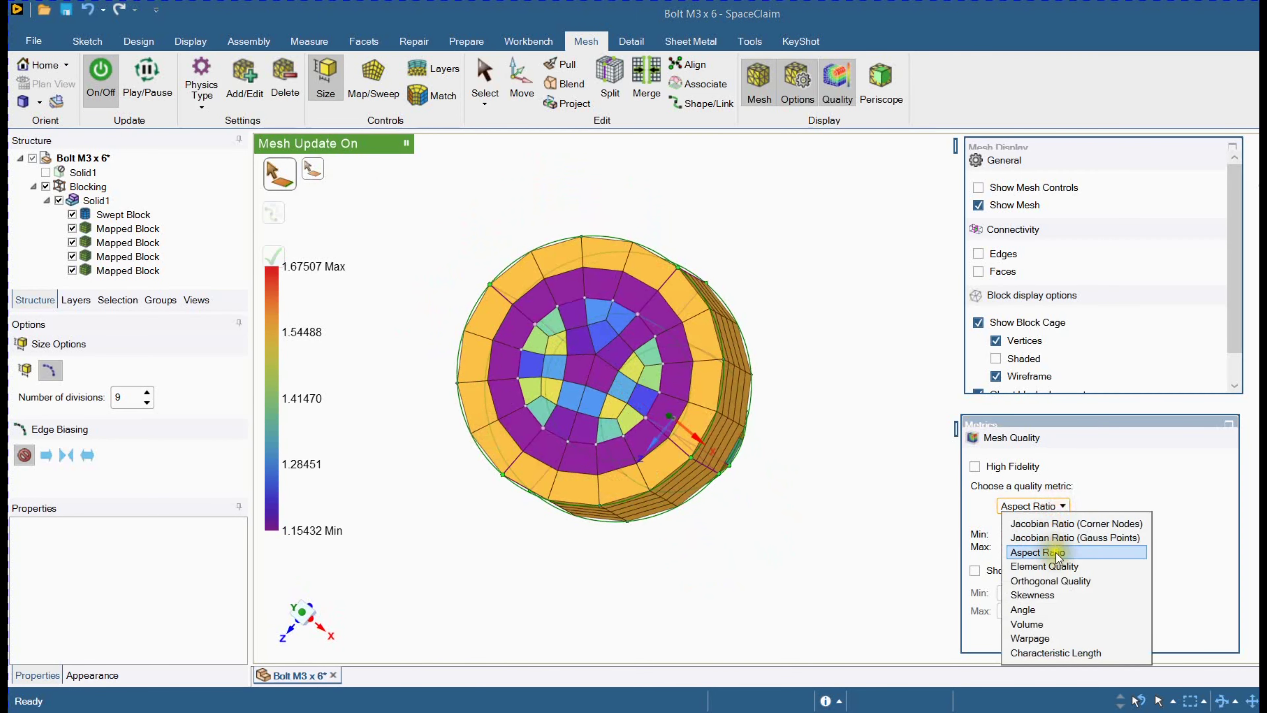
left_click(1047, 566)
middle_click_drag(545, 556, 492, 509)
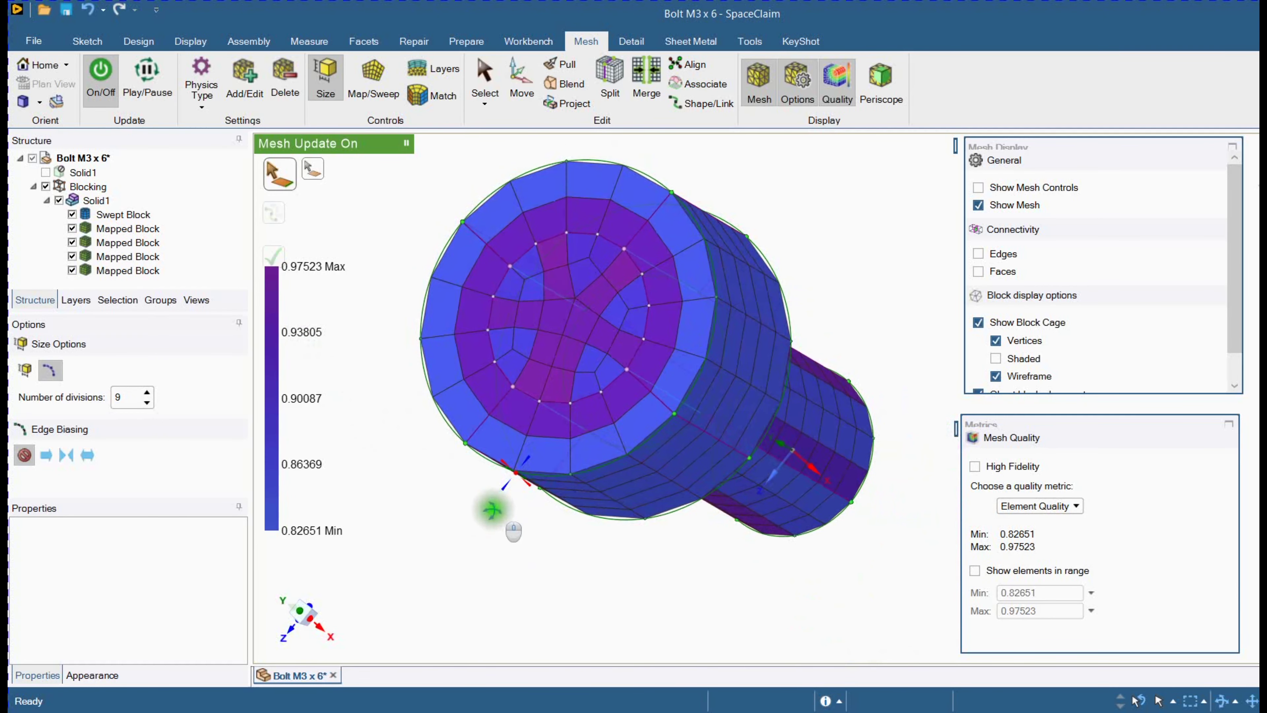